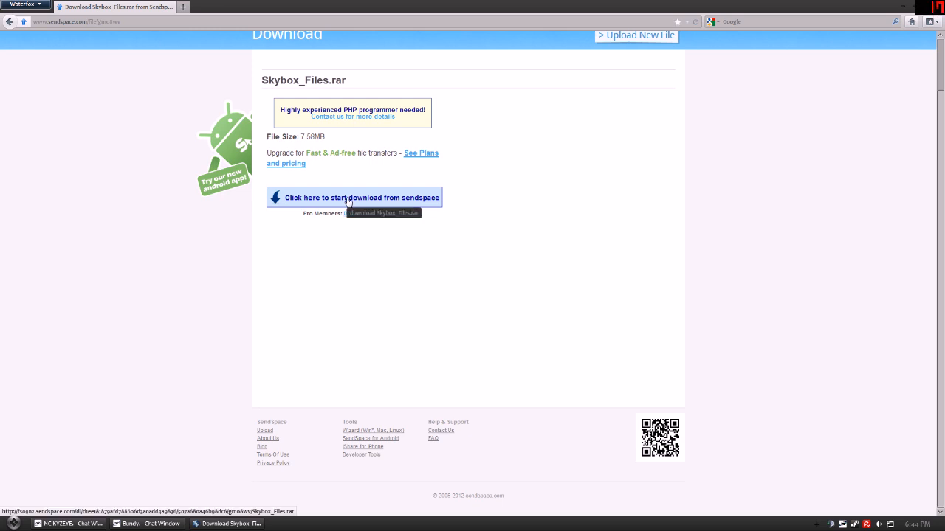
Open the Skybox_Files folder inside the Skytut folder on Local Disk (B:).
left_click(13, 524)
left_click(180, 223)
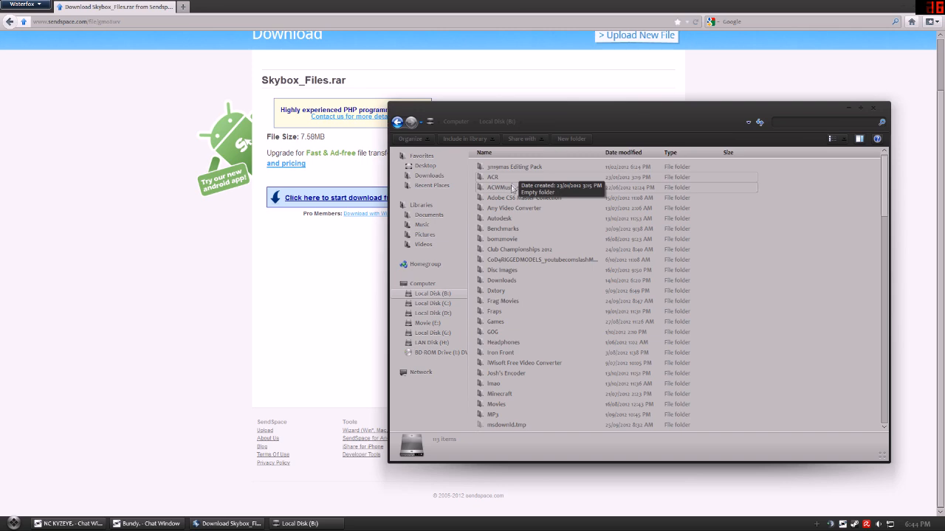
left_click(558, 333)
scroll(558, 333, "down", 3)
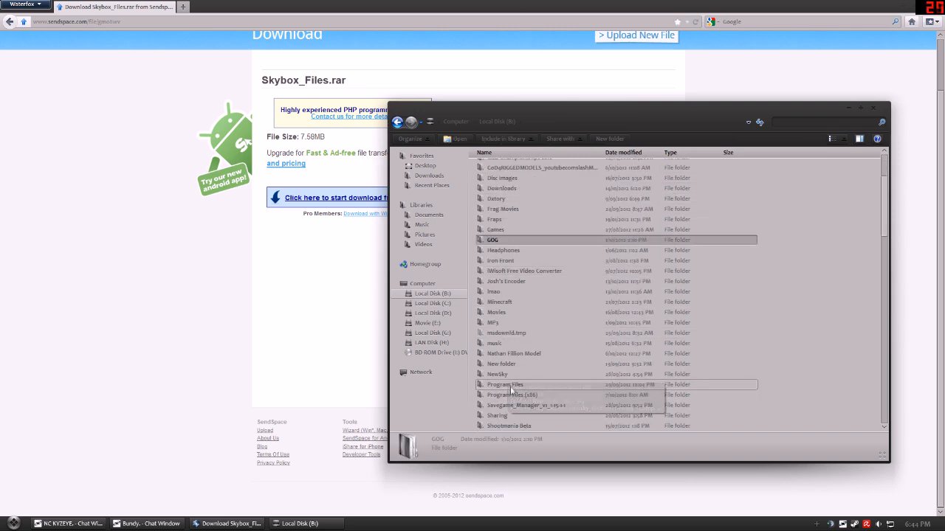
scroll(513, 380, "down", 3)
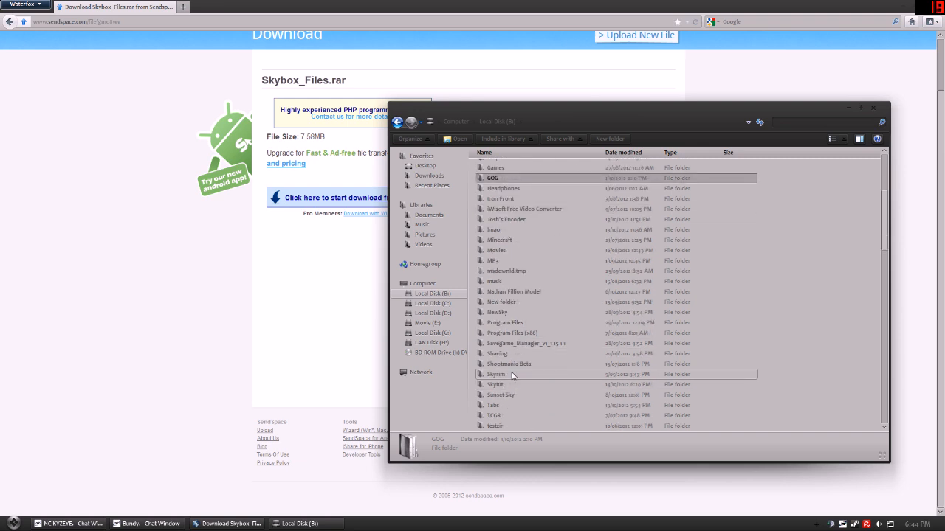
double_click(511, 356)
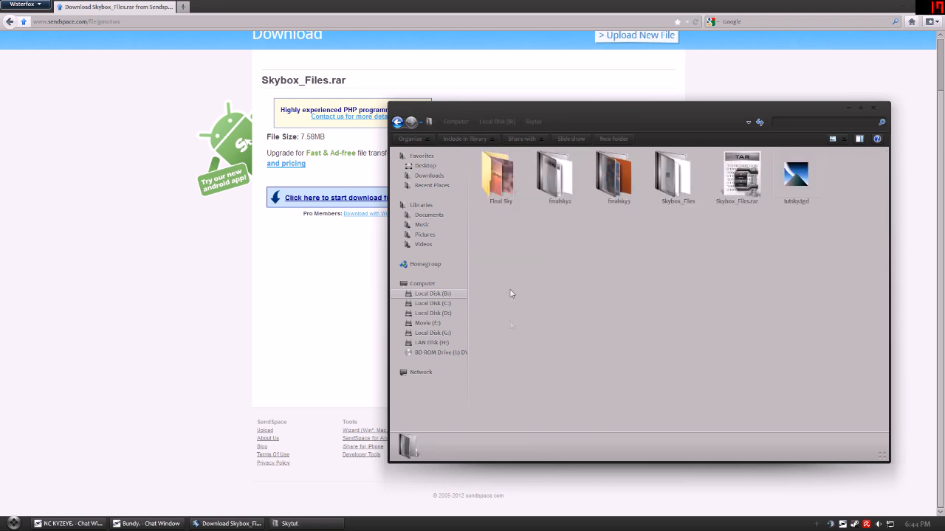
double_click(682, 186)
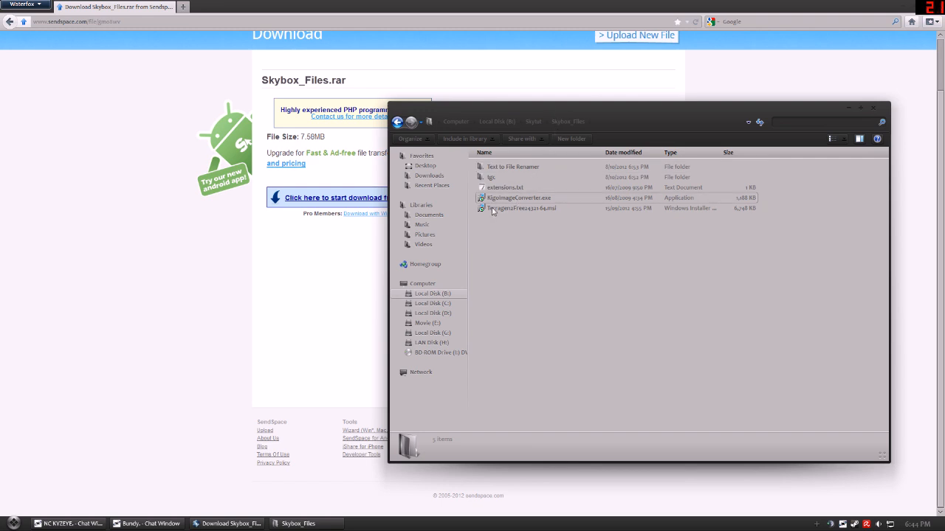
Examine the Text to File Renamer folder and the contents of Skybox Batch Rename List.txt, closing the text file again.
double_click(513, 168)
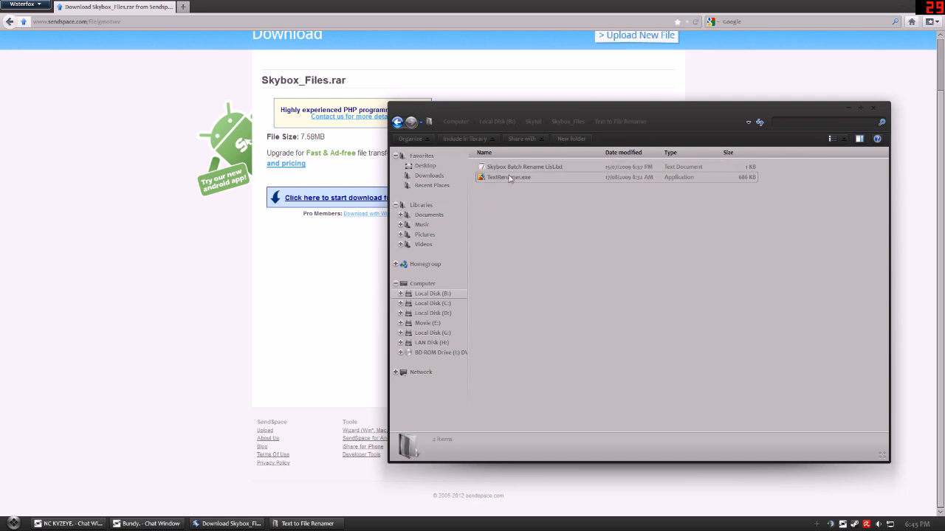
left_click(512, 178)
left_click(509, 168)
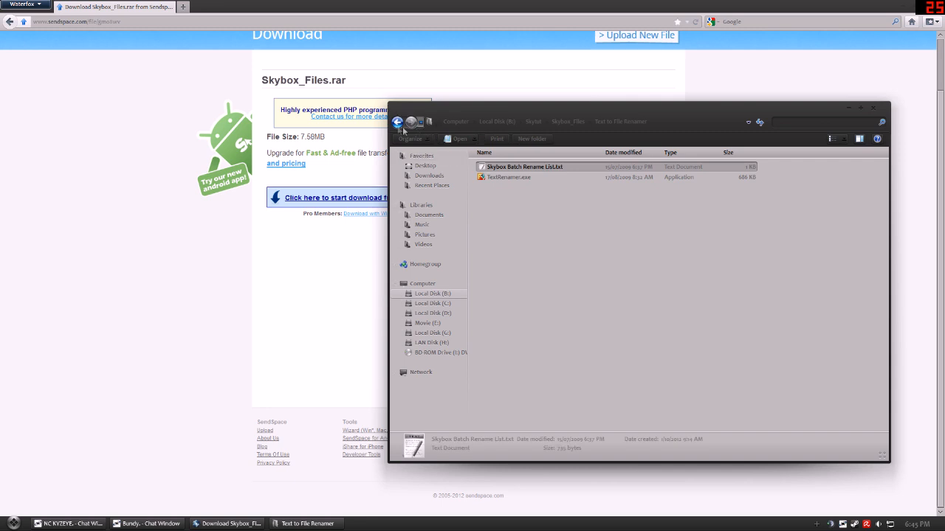
double_click(505, 170)
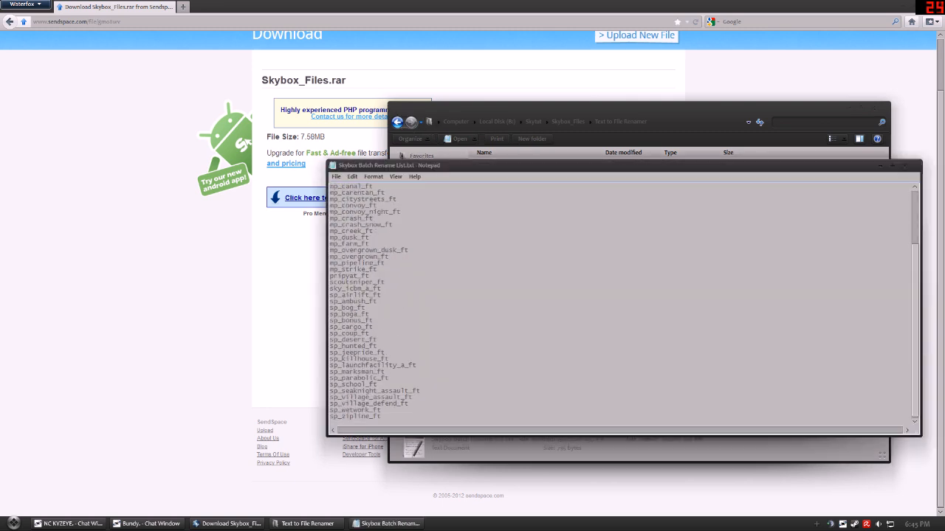
left_click(904, 165)
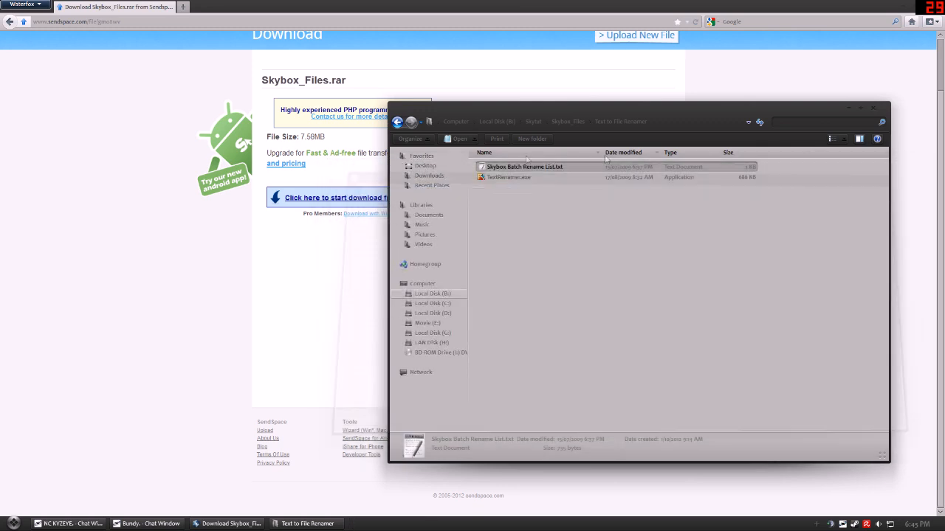
Look at the clip files in the tgc folder of Skybox_Files and return to the parent folder.
left_click(399, 120)
double_click(517, 178)
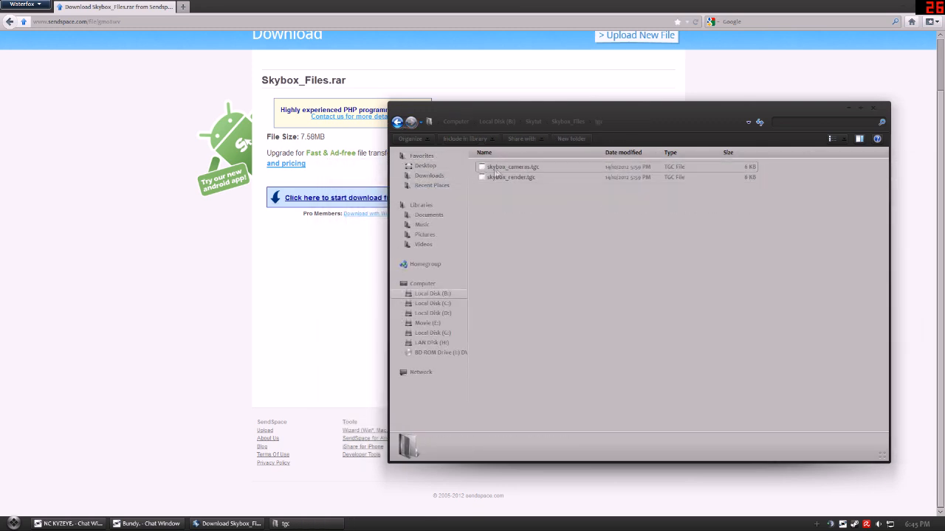
left_click(398, 123)
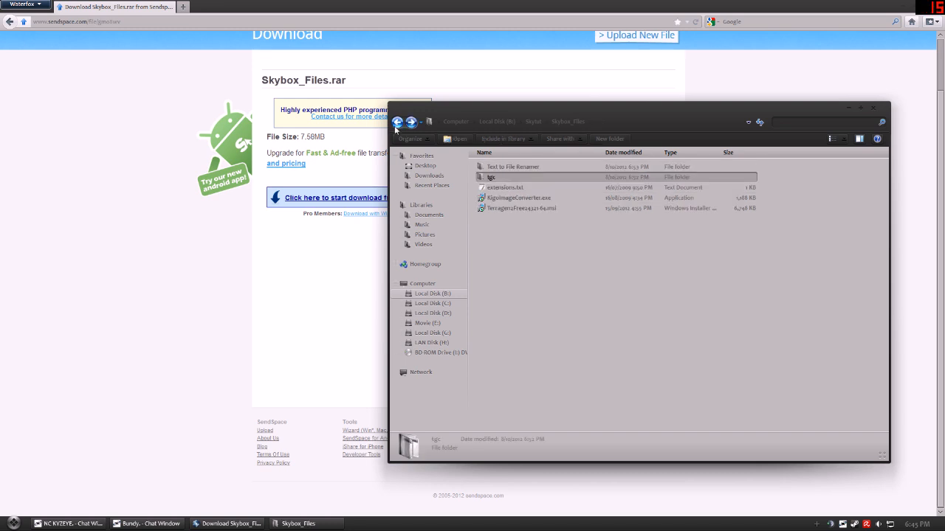
Launch Terragen 2 Free Edition (64 bit) and maximize its window.
left_click(16, 524)
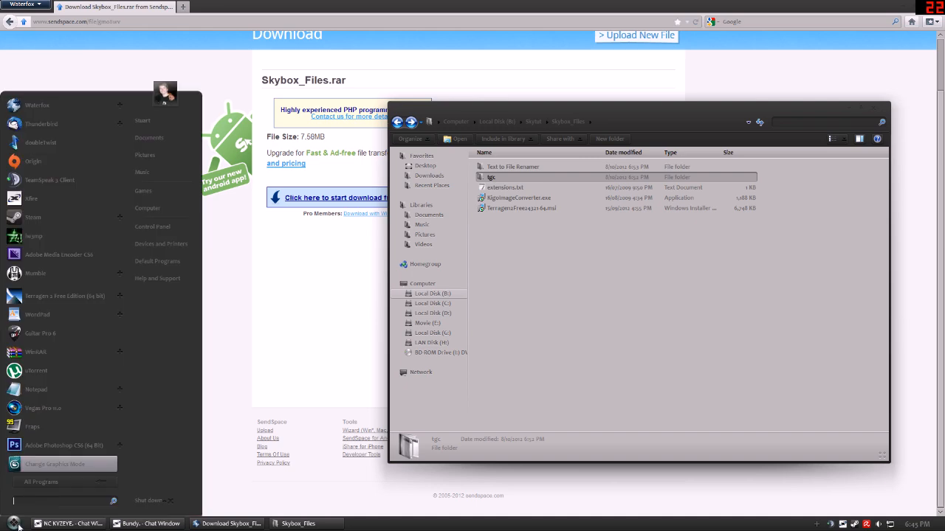
left_click(55, 296)
left_click(526, 307)
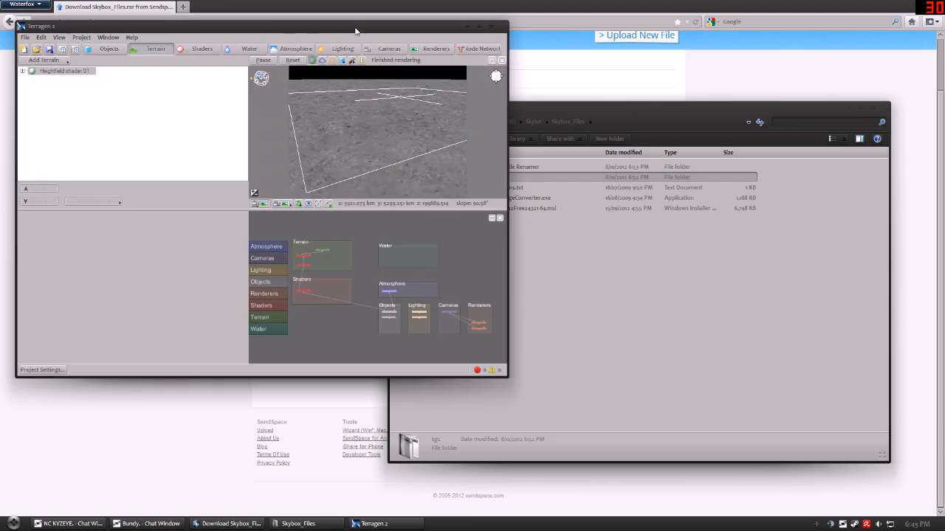
double_click(355, 31)
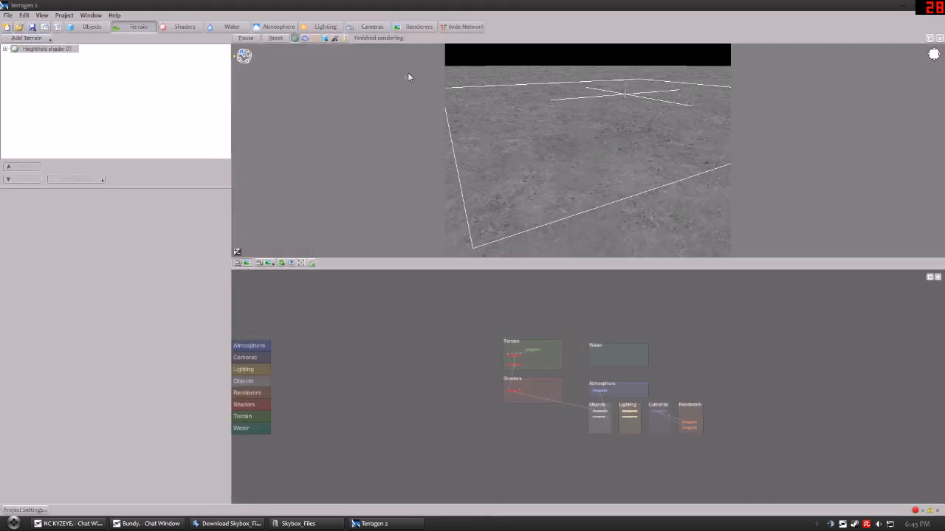
Delete the default Cameras and Renderers groups from the node network.
right_click(704, 319)
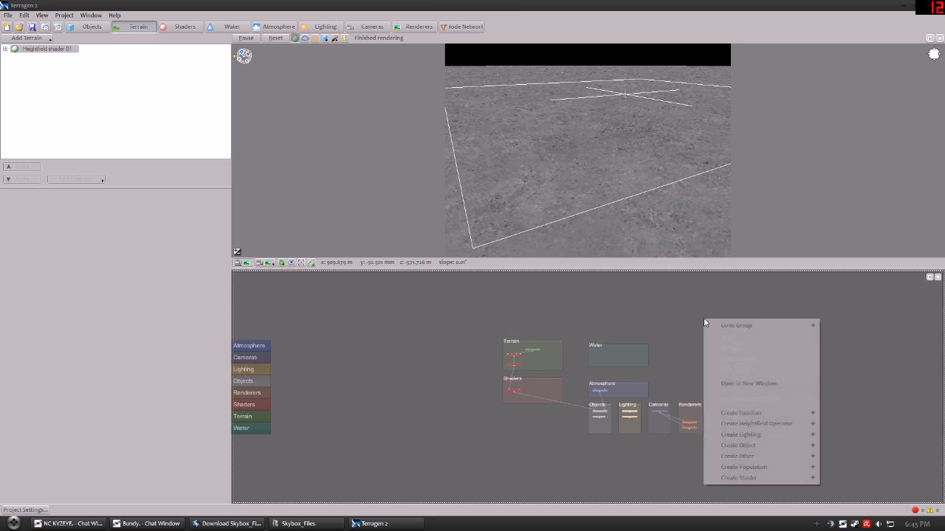
mouse_move(789, 332)
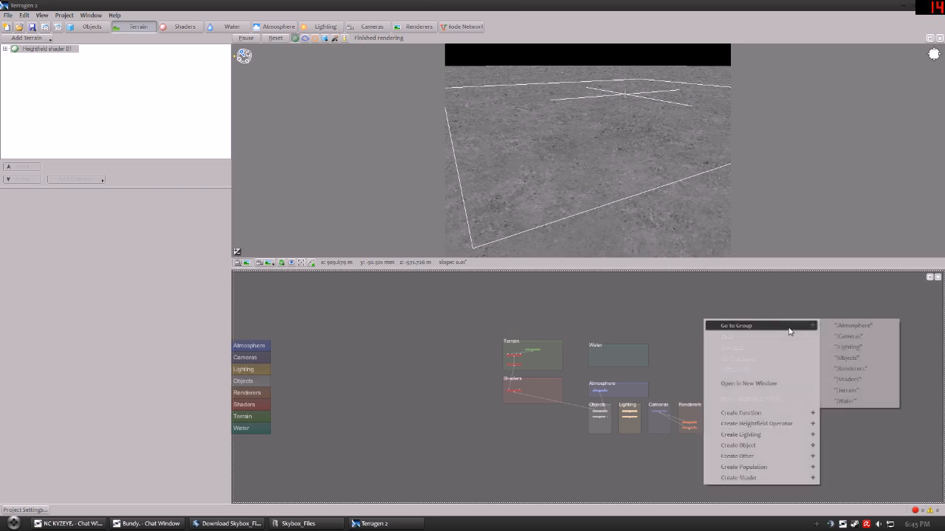
left_click(865, 339)
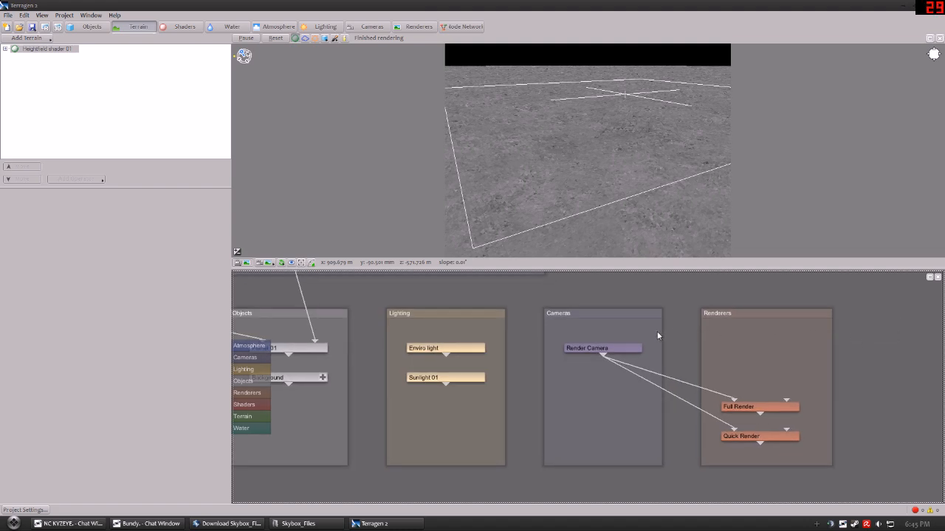
left_click(619, 317)
key("Delete")
left_click(738, 316)
key("Delete")
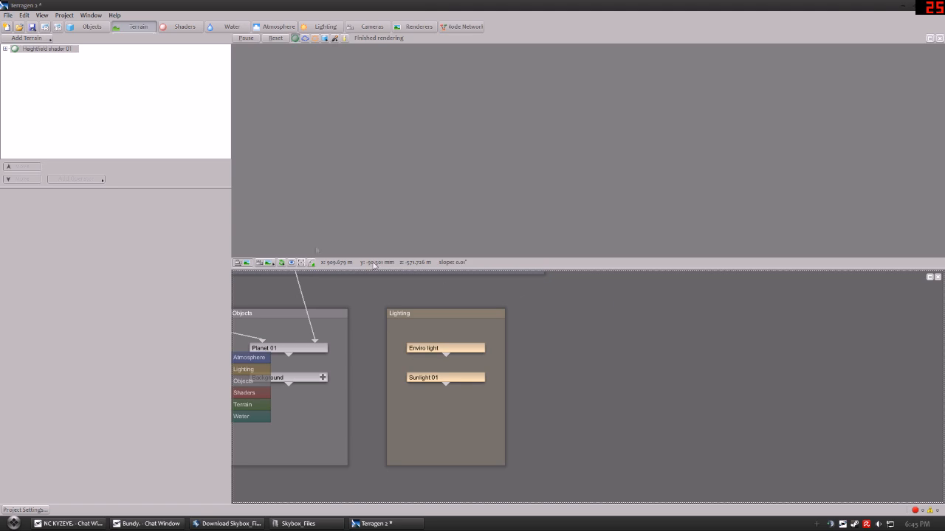
Insert the clip files skybox_cameras.tgc and skybox_render.tgc into the node network.
left_click(14, 13)
left_click(44, 106)
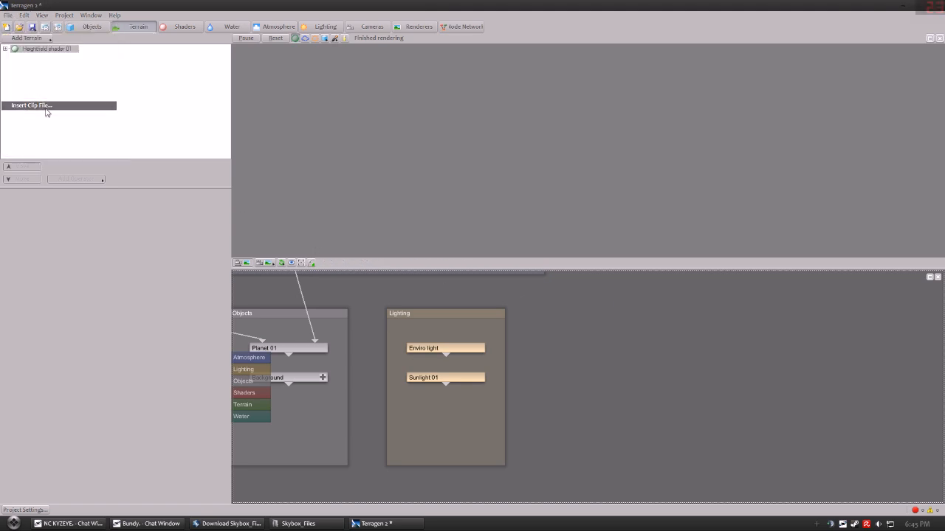
double_click(140, 87)
left_click(8, 15)
left_click(31, 106)
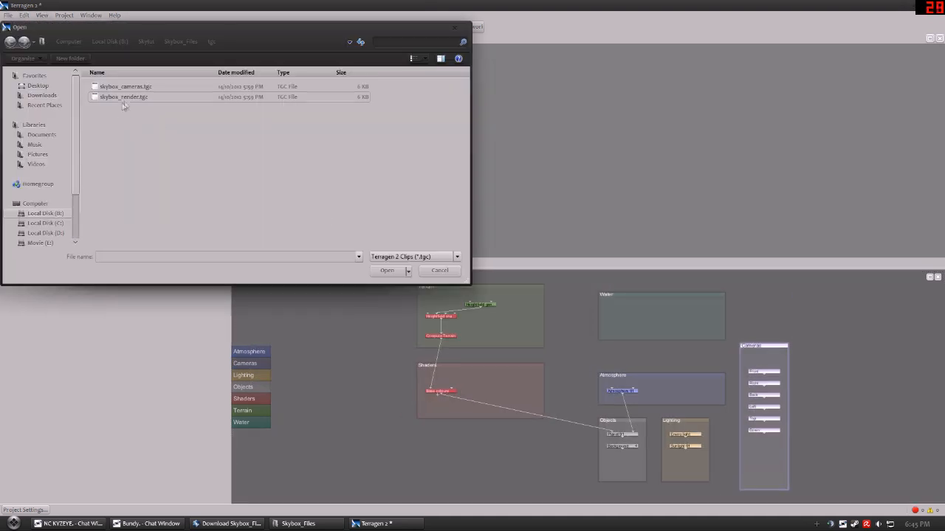
double_click(135, 97)
left_click(8, 15)
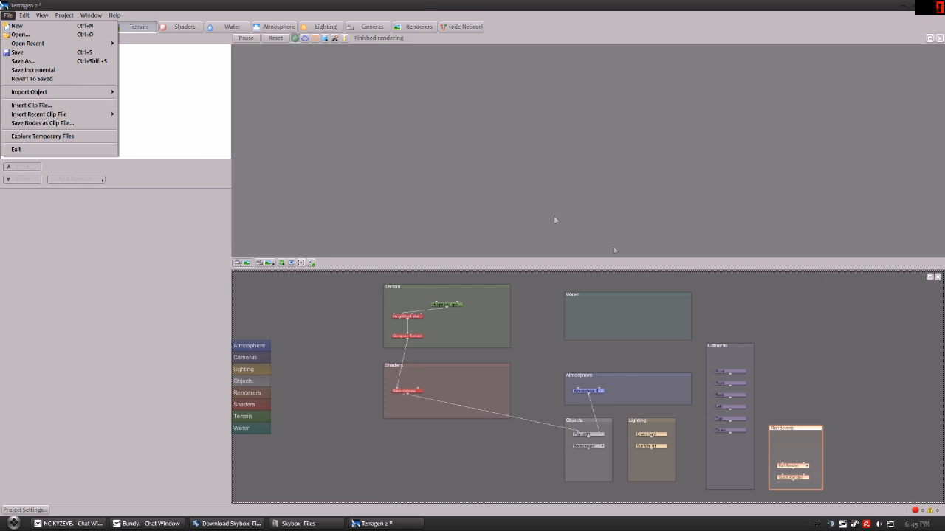
left_click(827, 387)
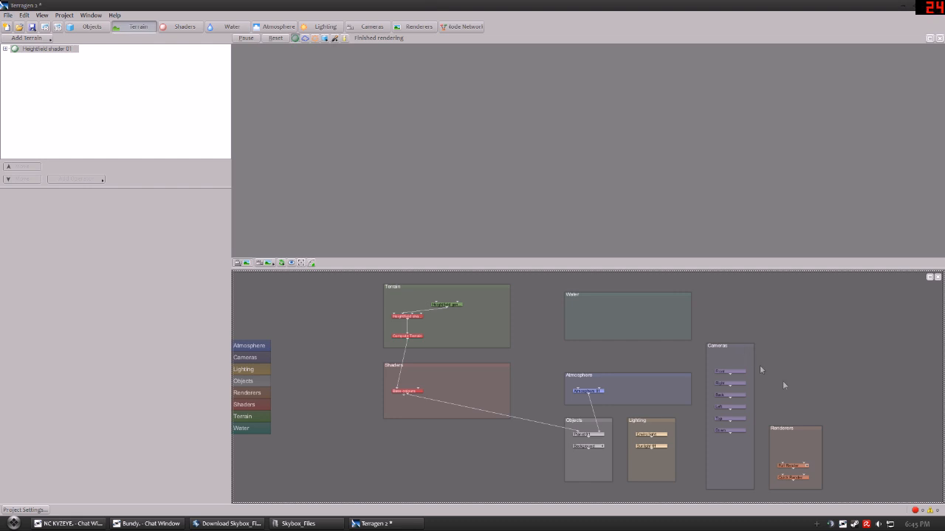
Connect the Front camera to the Full Render node and show the render camera (Front) in the preview.
left_click_drag(733, 378, 785, 466)
left_click(265, 264)
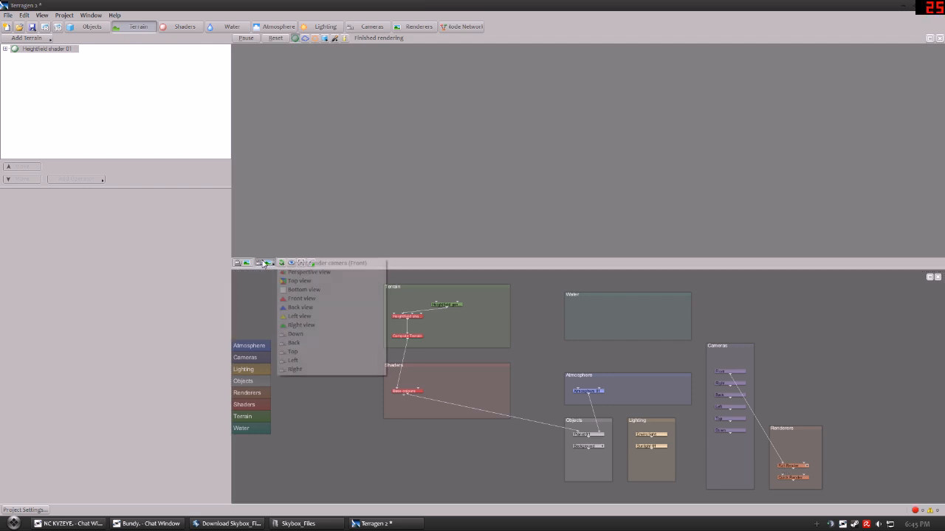
left_click(340, 266)
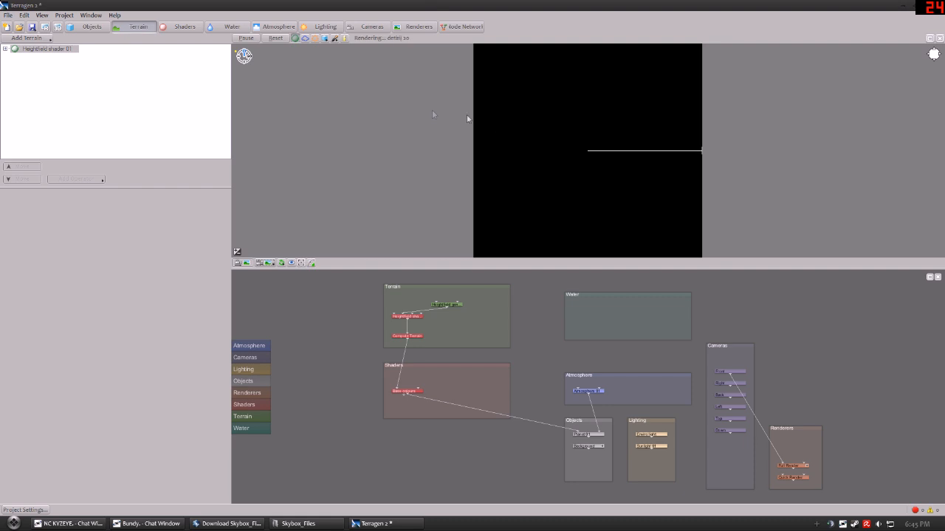
Delete the Enviro light from the scene's light sources.
left_click(287, 28)
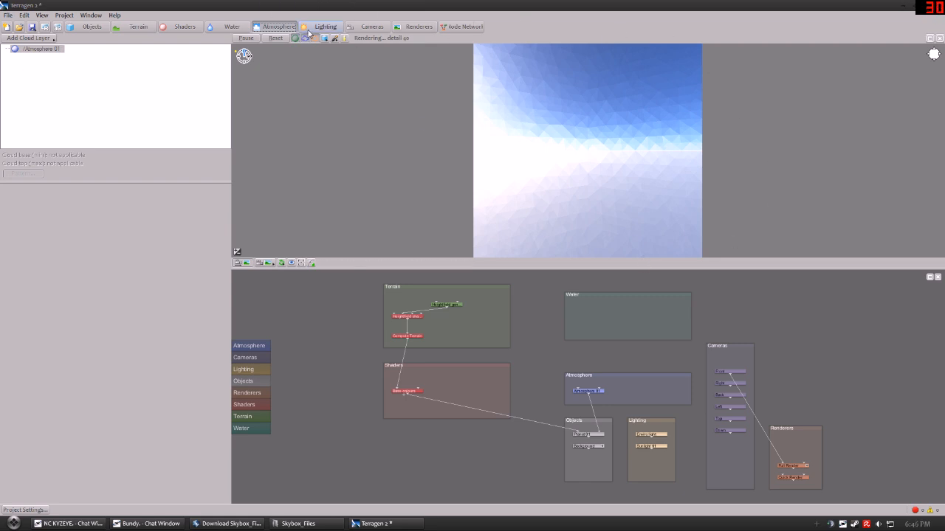
left_click(309, 32)
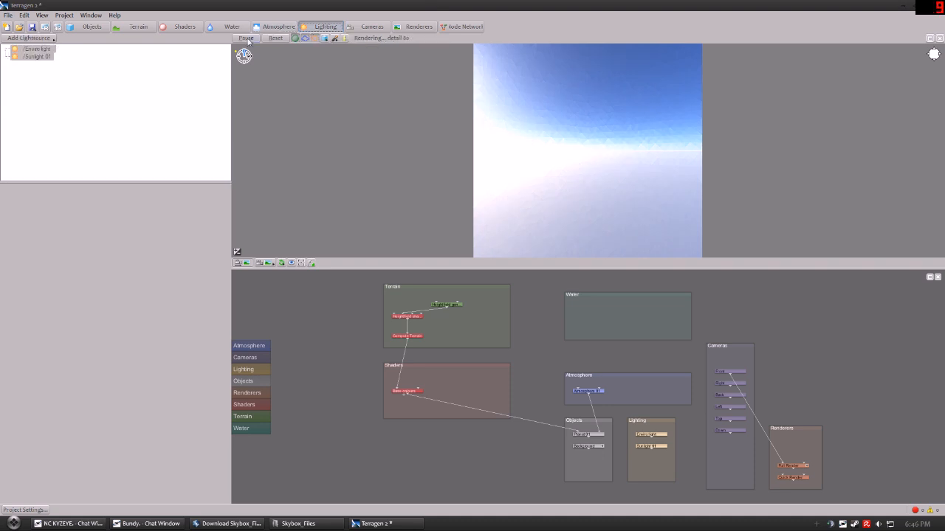
left_click(40, 50)
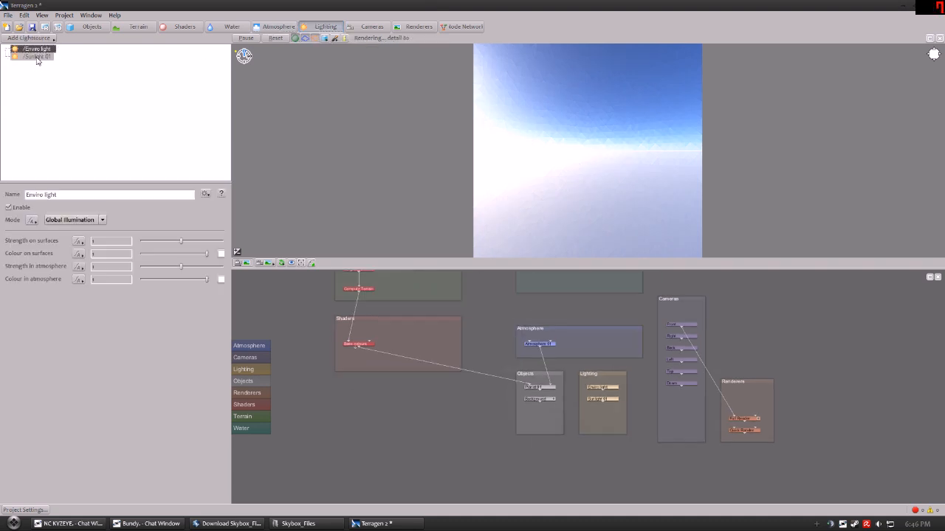
key("Delete")
Turn off Glow in atmosphere and Visible disc for Sunlight 01.
left_click(39, 50)
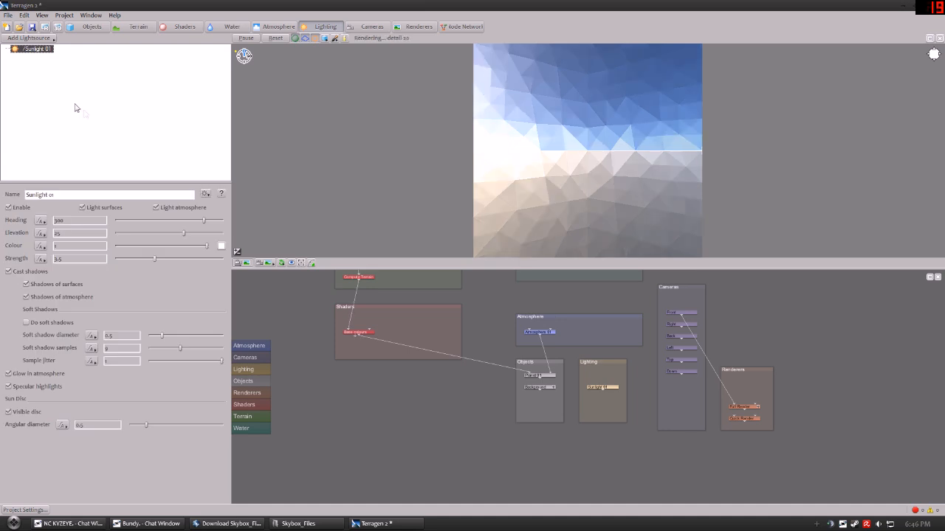
left_click(9, 375)
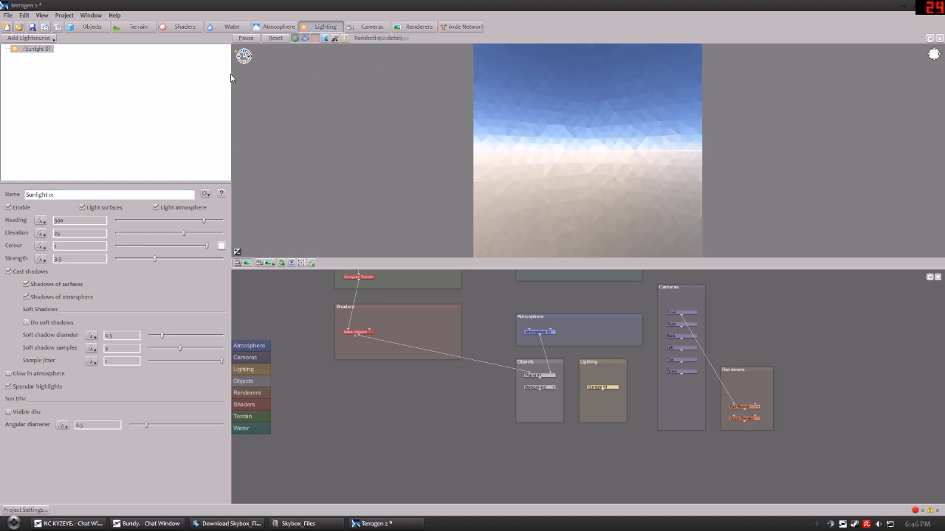
Open the settings of Atmosphere 01.
left_click(270, 25)
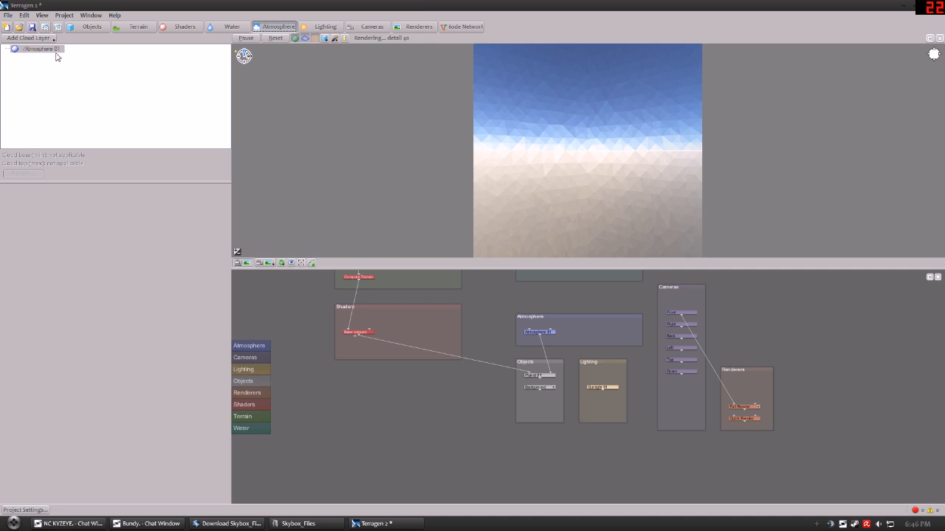
left_click(57, 55)
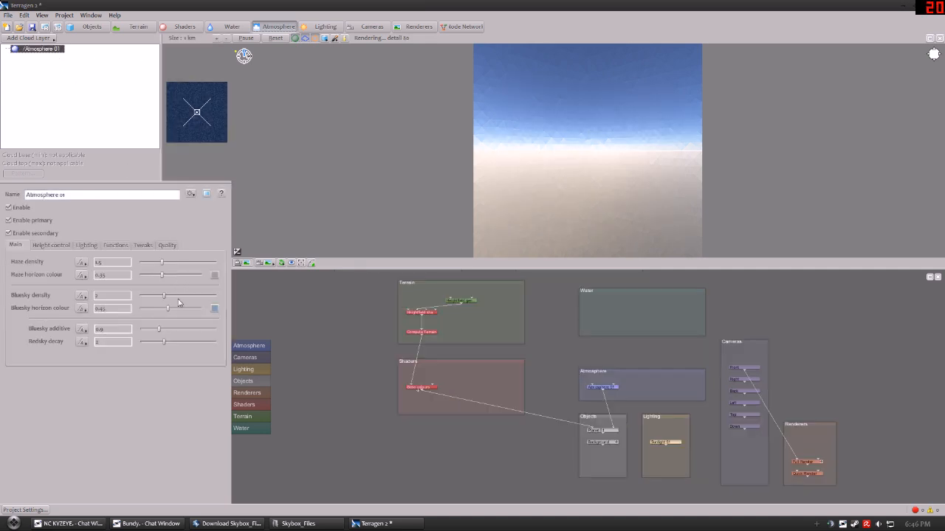
left_click(214, 308)
left_click_drag(170, 210, 144, 284)
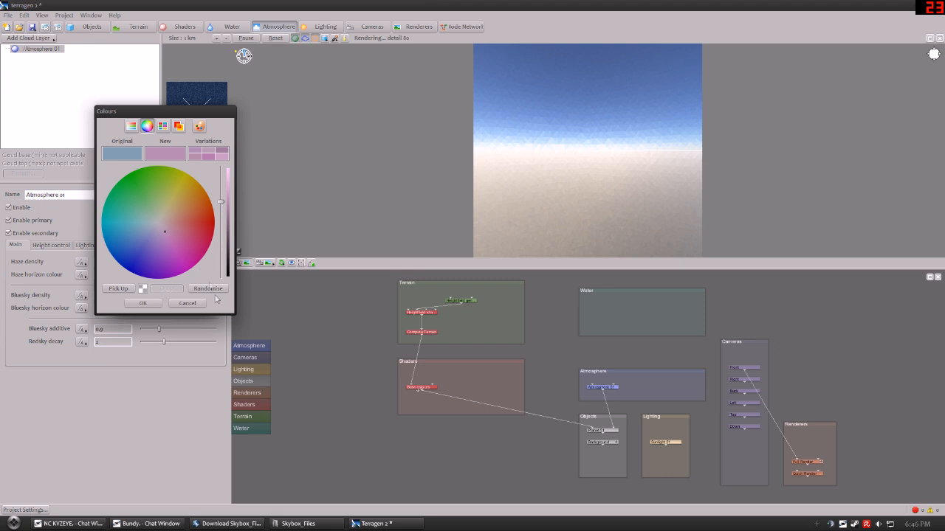
left_click(195, 303)
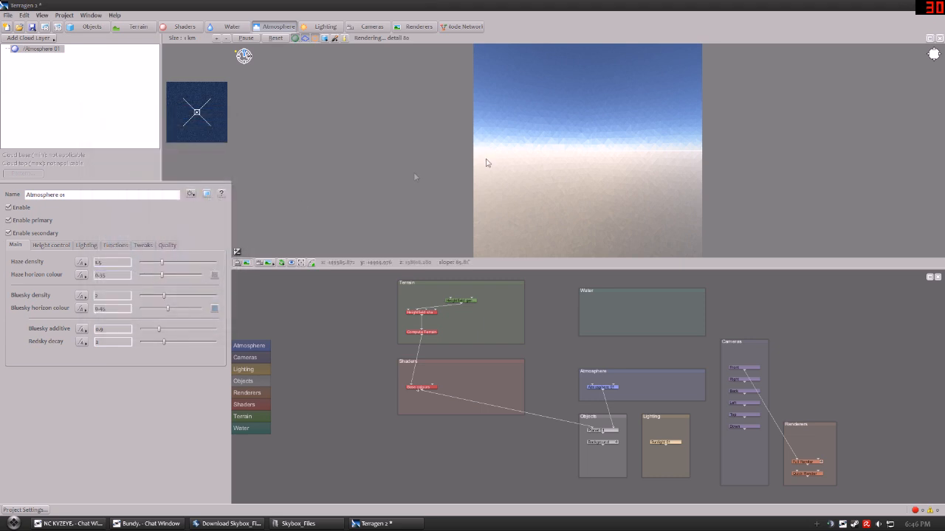
Raise the haze exponential height of Atmosphere 01 slightly and set its haze horizon colour to a bright orange.
left_click(69, 245)
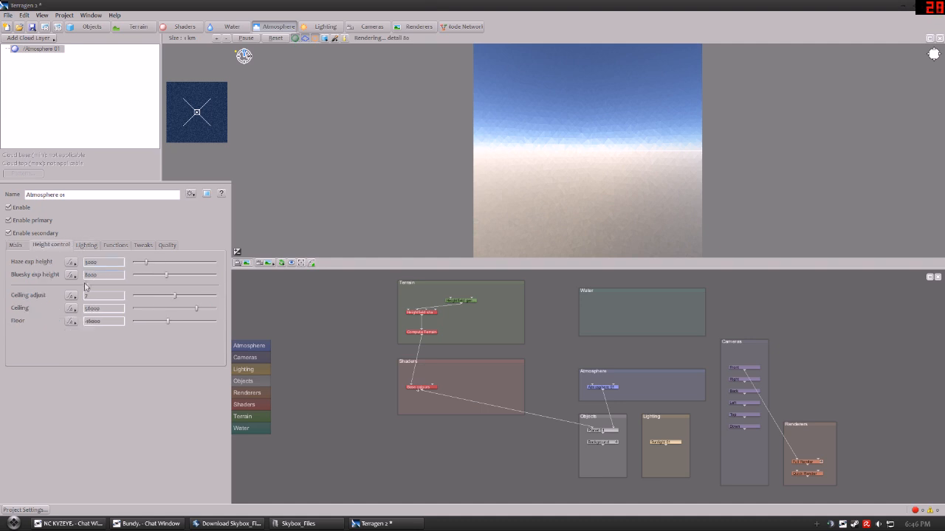
left_click(155, 267)
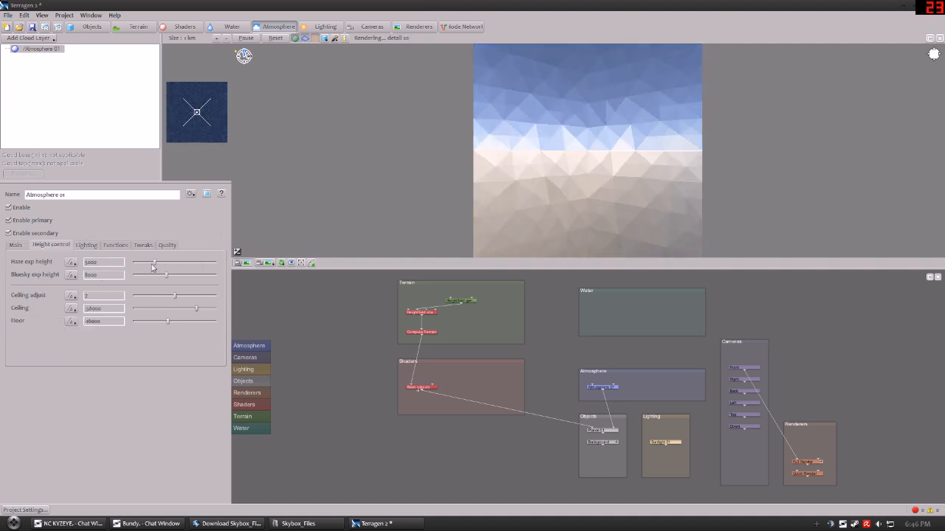
left_click(23, 244)
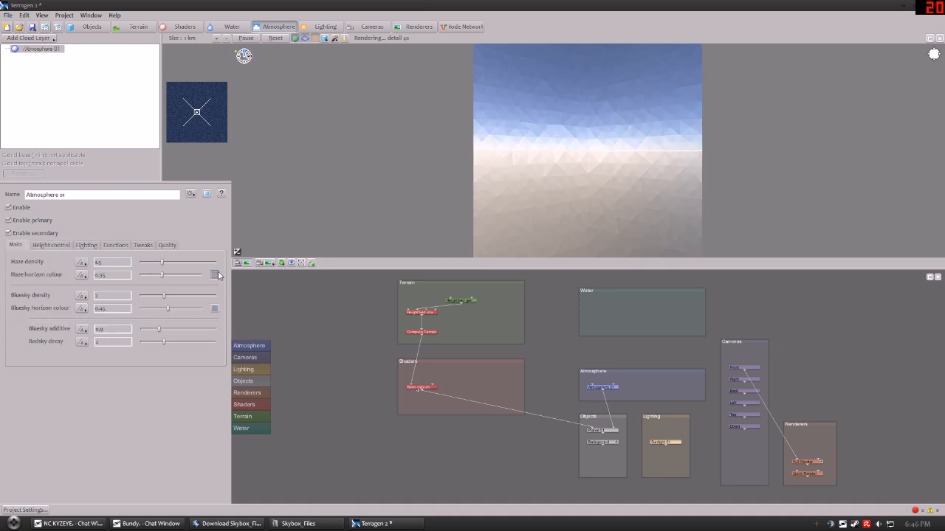
left_click(221, 273)
left_click(178, 208)
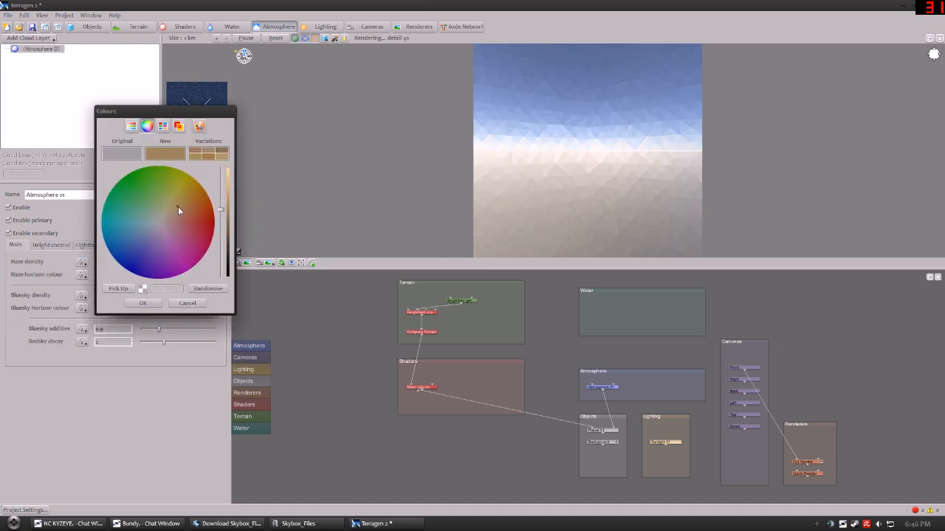
left_click(225, 190)
left_click(158, 303)
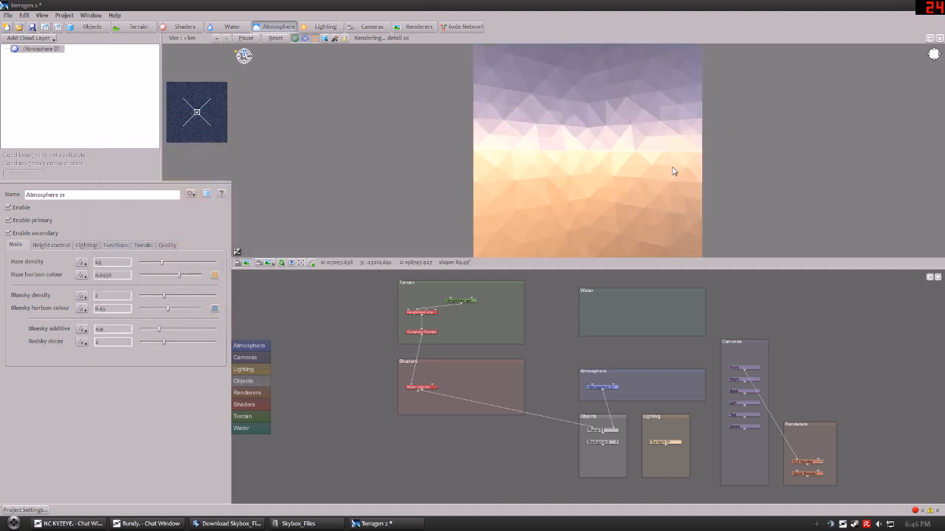
Add a low-level cumulus 3D/volumetric cloud layer to the scene.
left_click(29, 38)
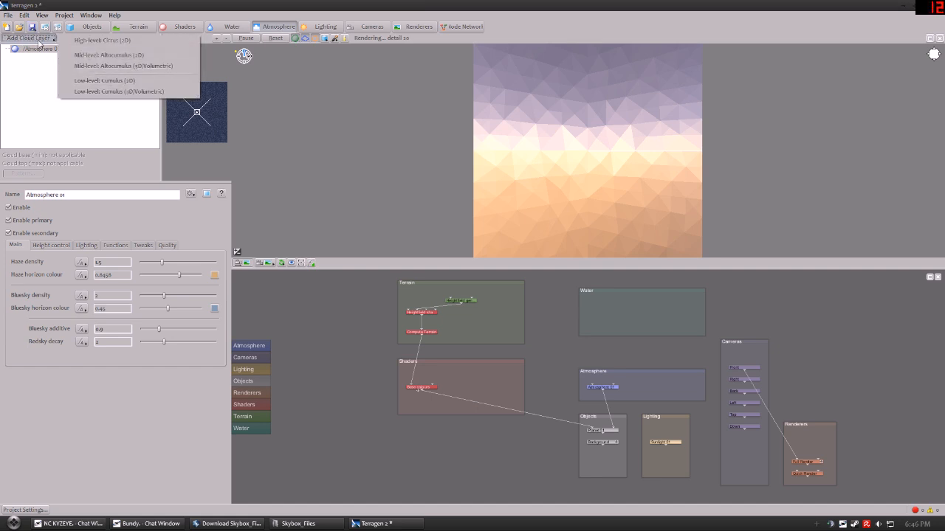
left_click(118, 91)
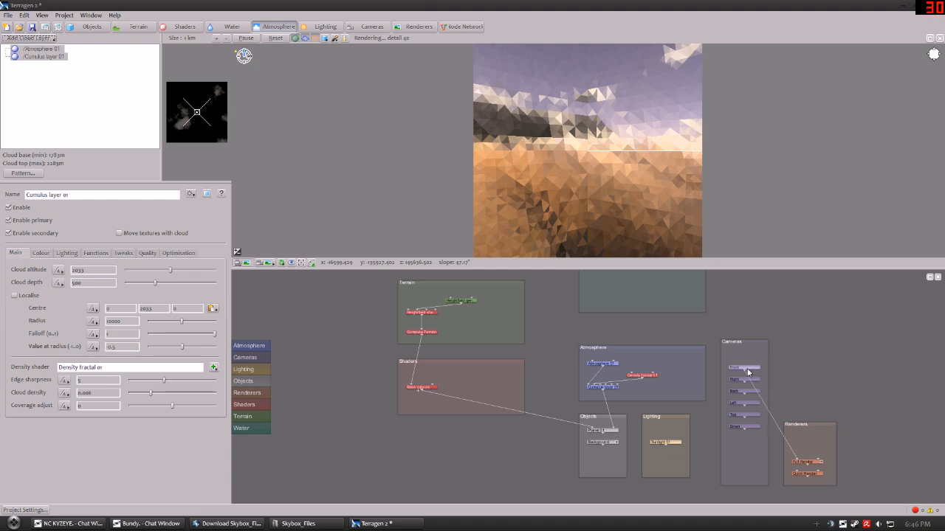
Connect the Front camera to Quick Render for a test render, close the results, and remove that camera connection.
left_click_drag(747, 368, 798, 473)
double_click(808, 476)
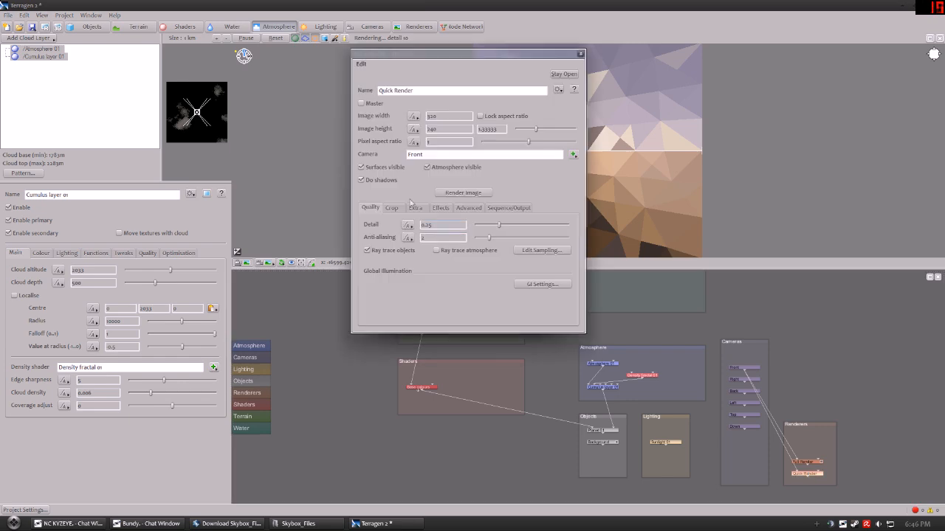
left_click(463, 192)
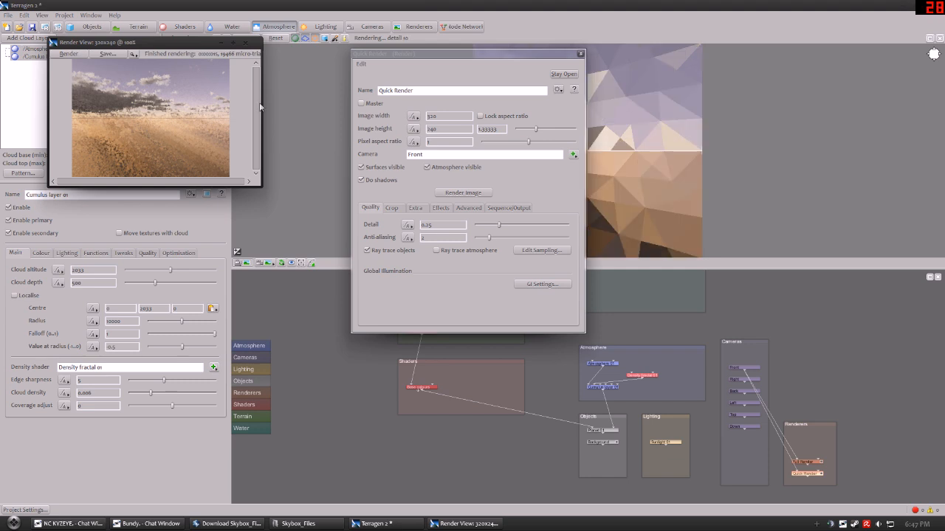
left_click(248, 42)
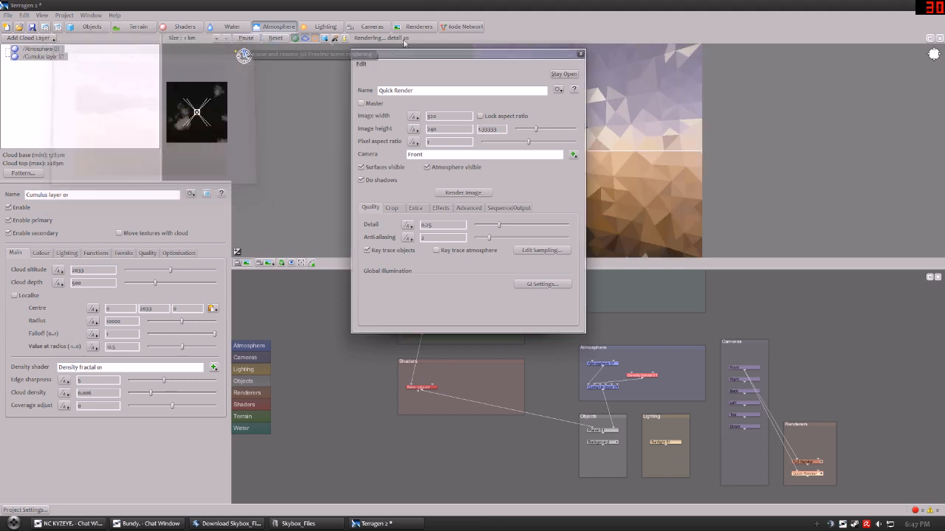
left_click(581, 54)
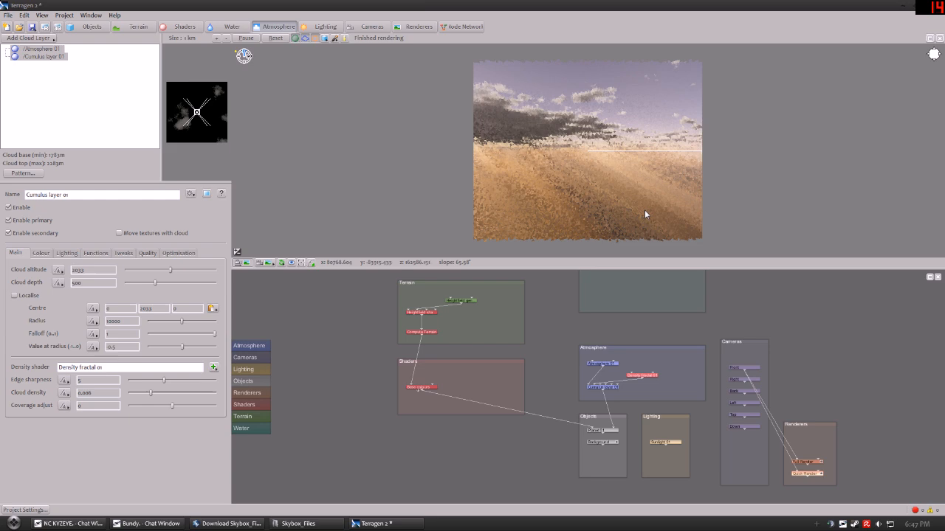
left_click_drag(797, 471, 786, 457)
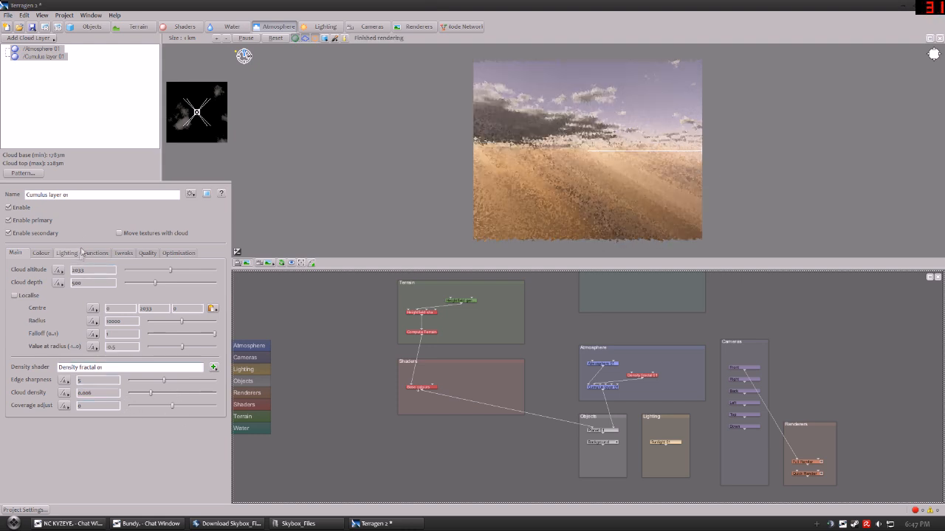
Check the cumulus layer's quality settings and raise the number of samples of Atmosphere 01 to 64.
left_click(50, 253)
left_click(166, 253)
left_click(153, 254)
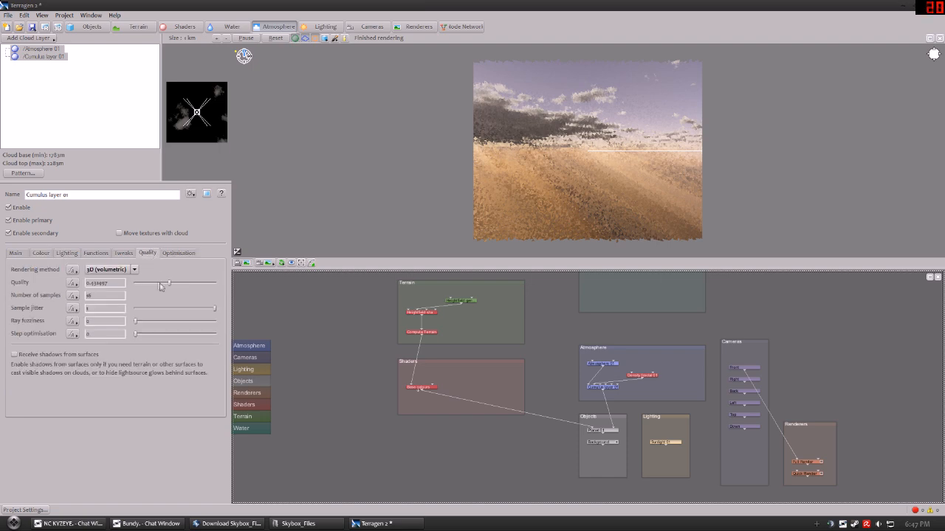
left_click(34, 49)
left_click(167, 245)
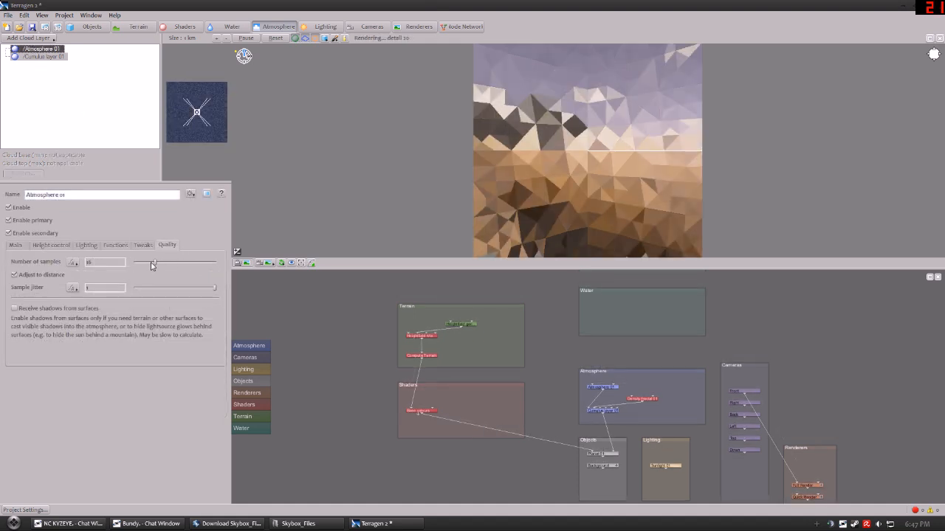
left_click_drag(156, 263, 217, 273)
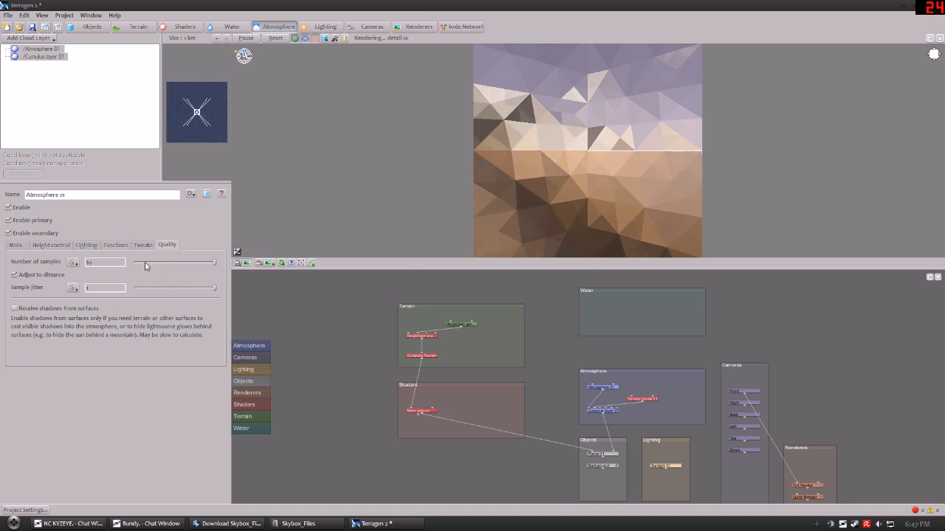
left_click(14, 245)
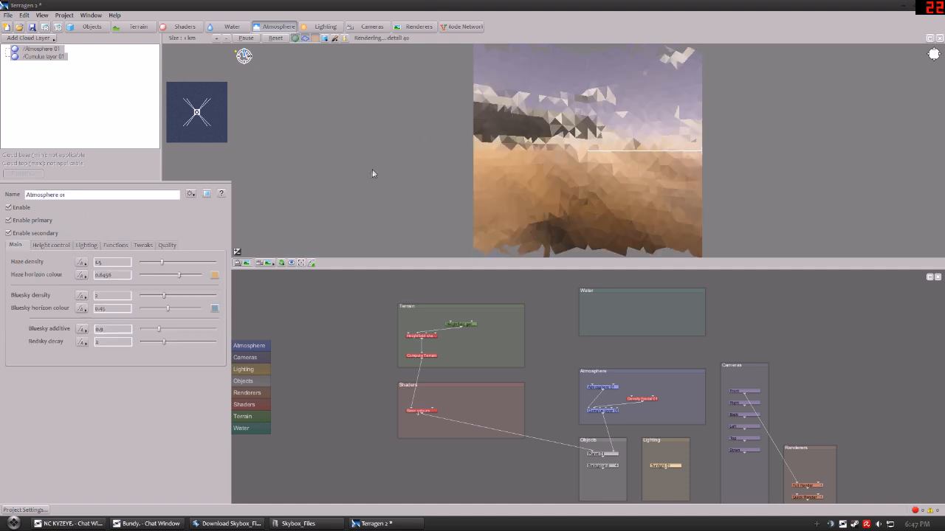
Open the Full Render node's settings and assign the Front camera to it.
double_click(812, 485)
left_click(437, 155)
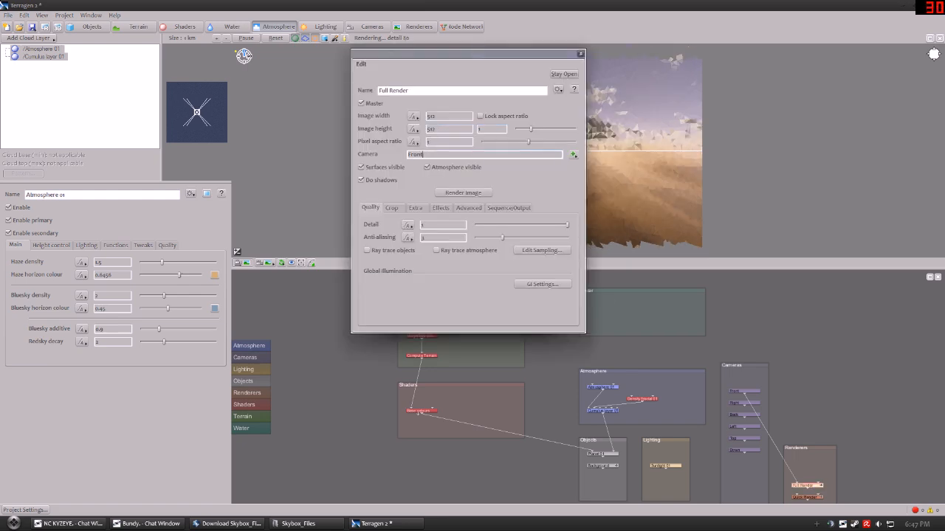
left_click(573, 154)
mouse_move(646, 183)
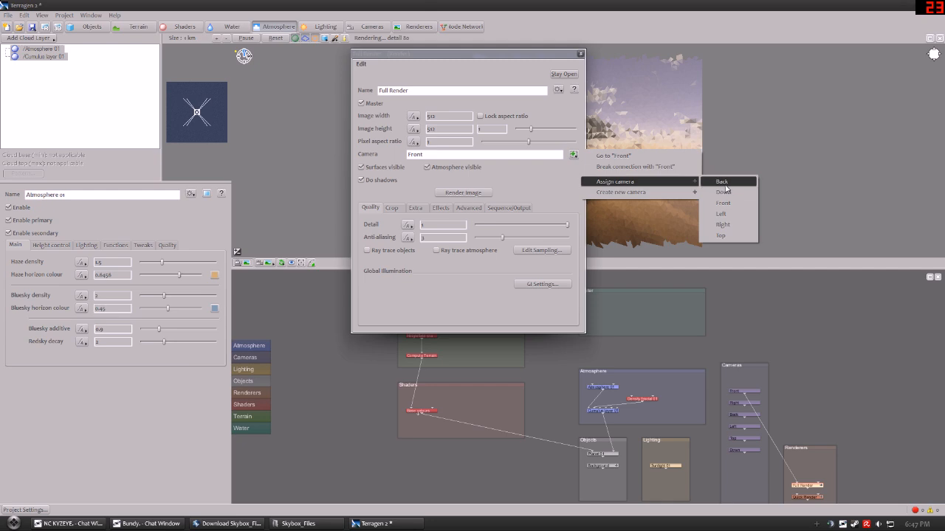
left_click(723, 203)
left_click(454, 194)
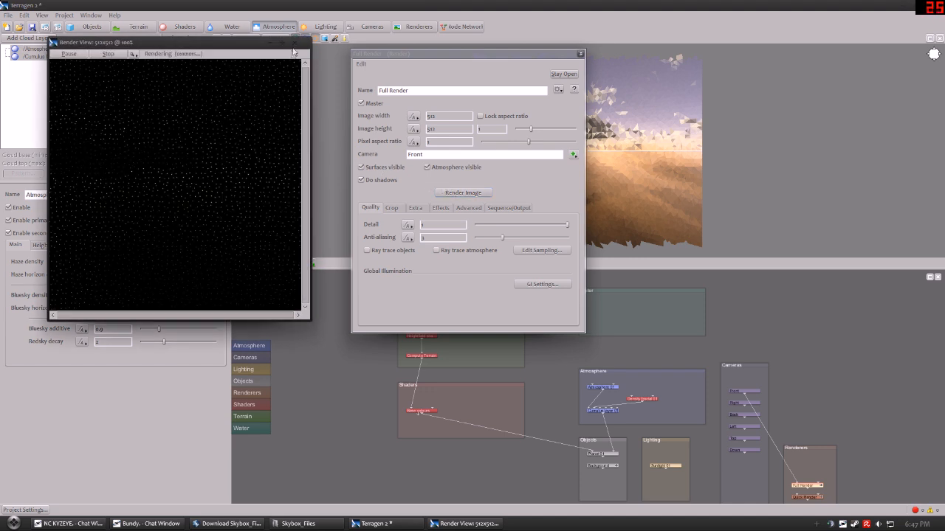
left_click(295, 45)
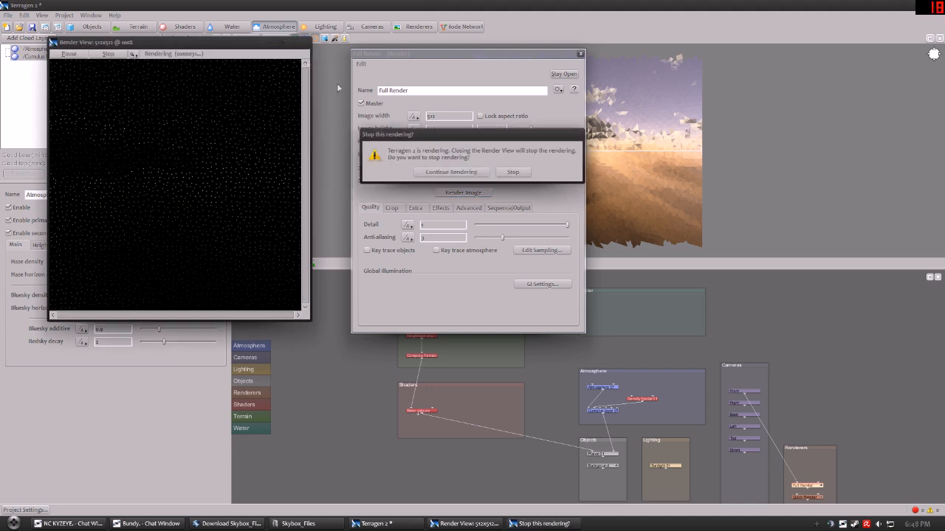
left_click(513, 174)
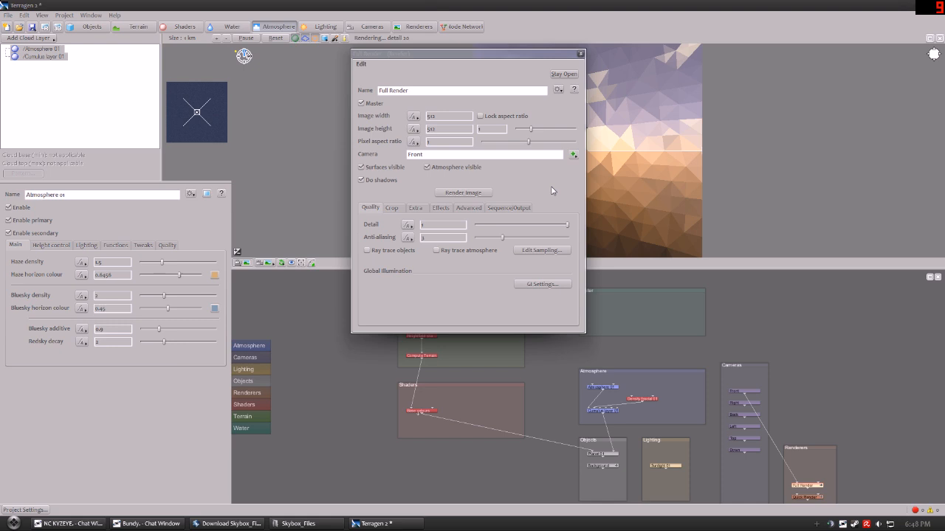
Set the Full Render detail to 0.6 and render the Front camera's image.
left_click_drag(437, 226, 400, 226)
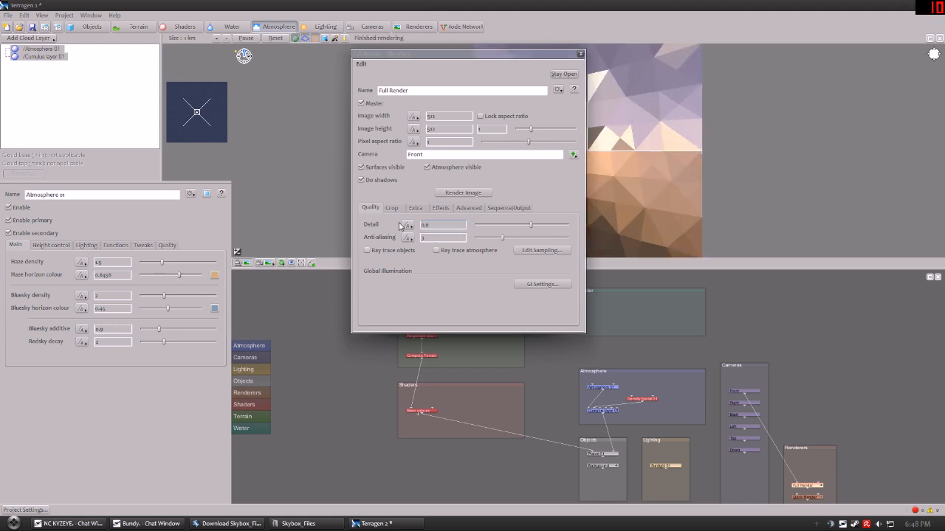
left_click(472, 191)
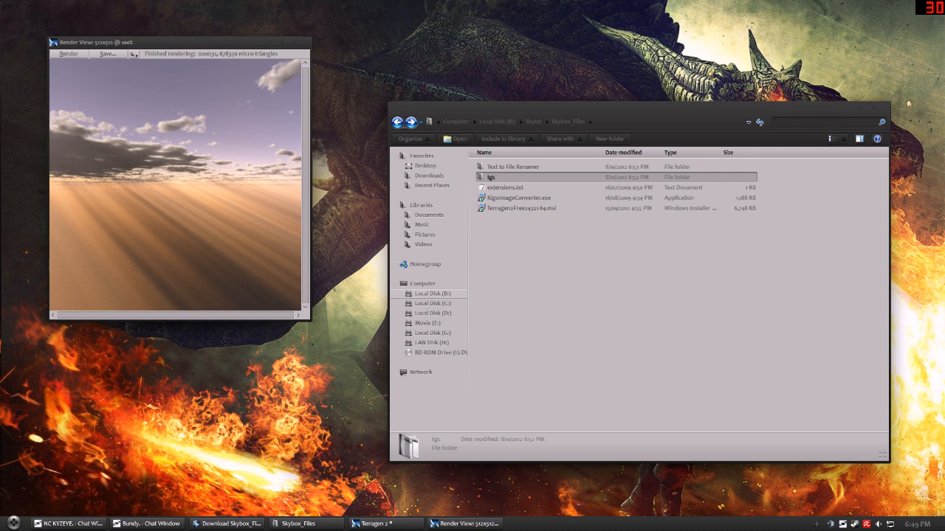
Save the finished render as the Windows Bitmap sky_ft in the Skytut folder.
left_click(97, 56)
left_click(193, 70)
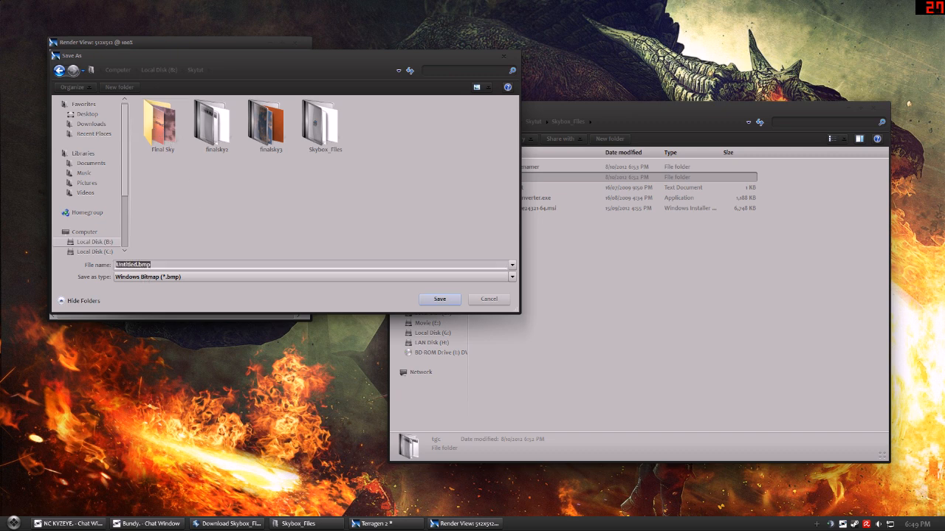
type("sky_ft")
key("Return")
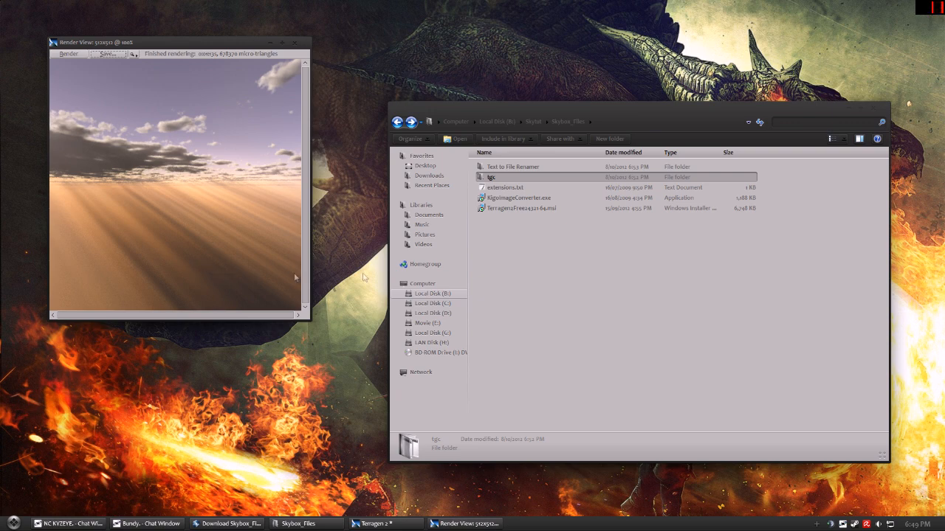
Open extensions.txt from the Skybox_Files folder and review the name suffixes for the six skybox faces.
double_click(511, 189)
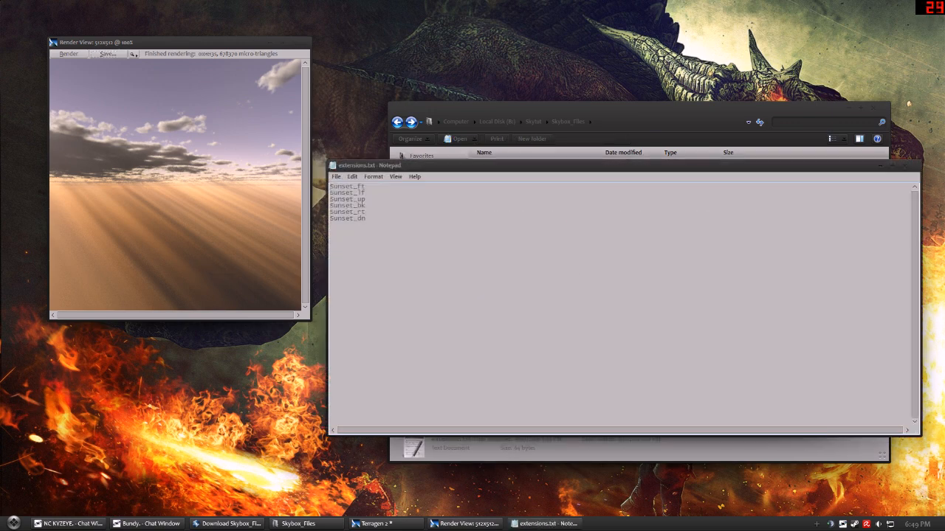
left_click_drag(365, 221, 364, 186)
left_click(364, 187)
double_click(347, 193)
left_click_drag(367, 200, 310, 209)
left_click(365, 205)
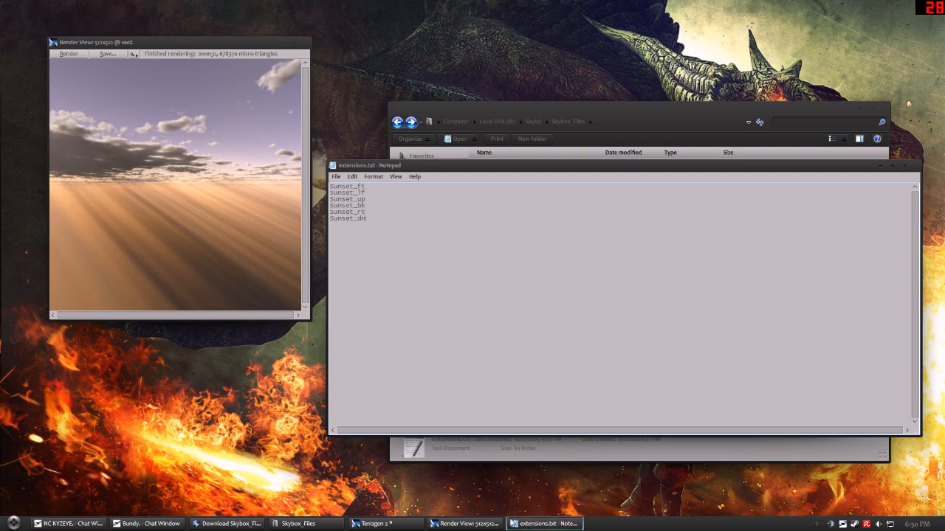
Return to Terragen 2, close the Full Render settings and minimise the program.
left_click(384, 524)
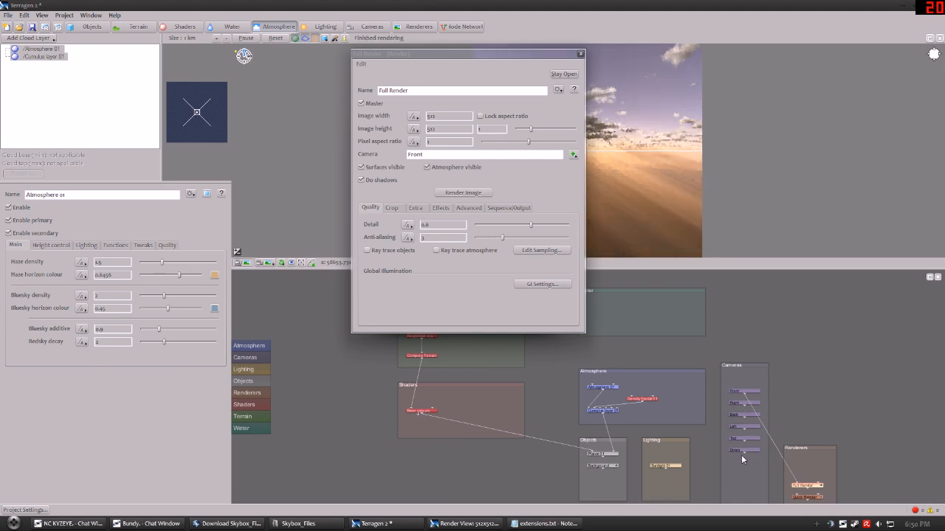
left_click(581, 55)
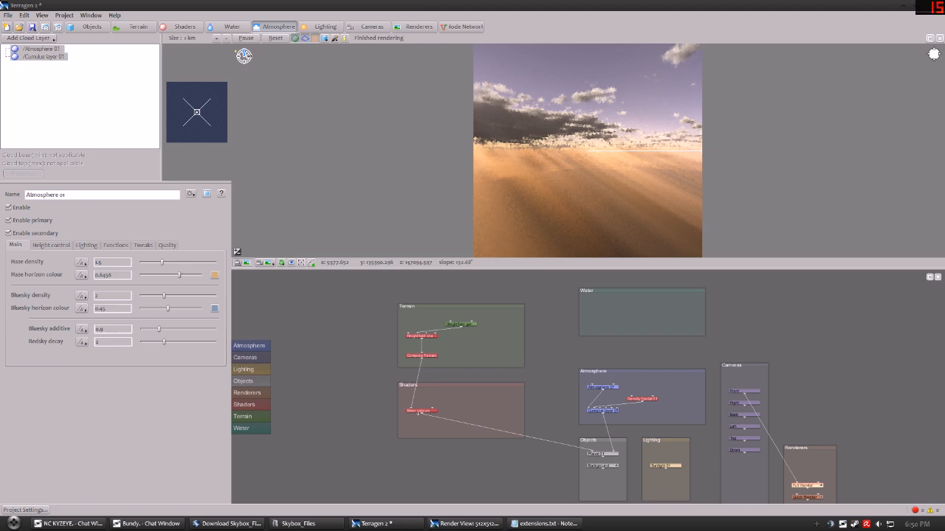
left_click(906, 6)
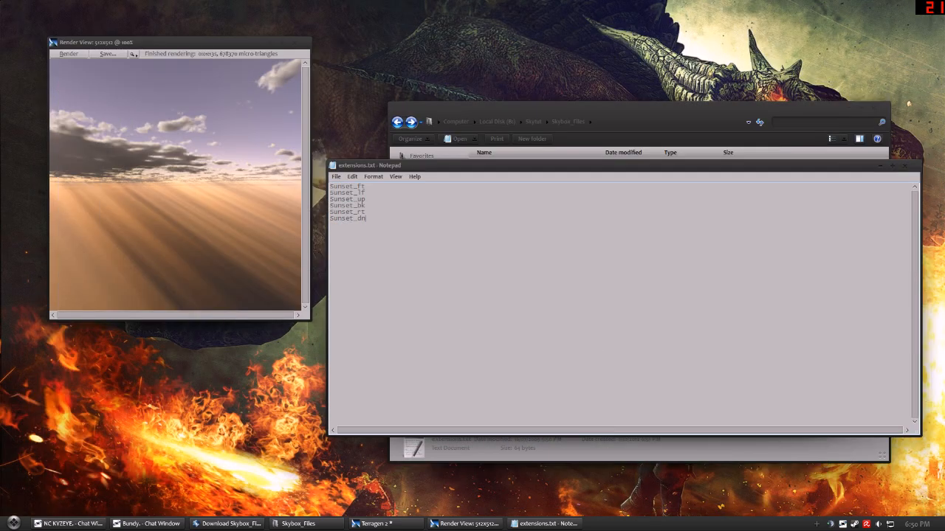
Find and launch Kigo Image Converter.
left_click(621, 109)
left_click(13, 523)
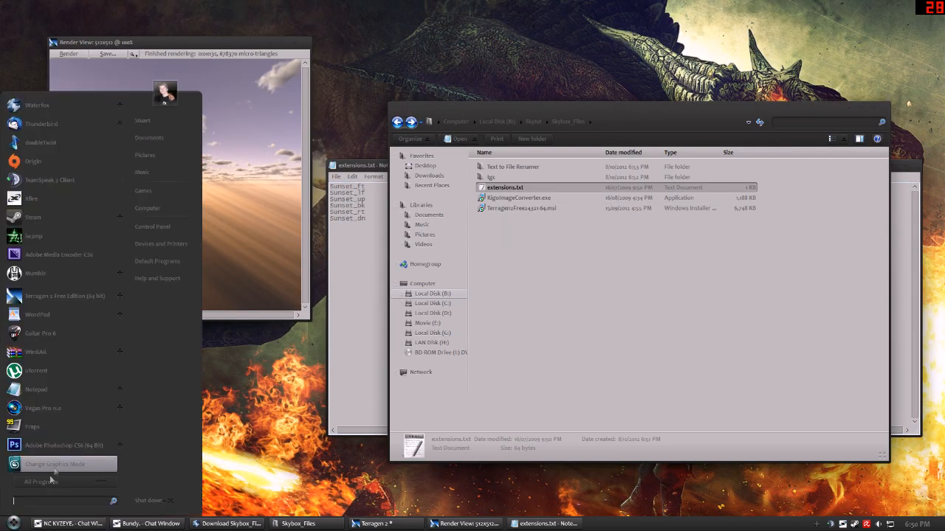
type("kig")
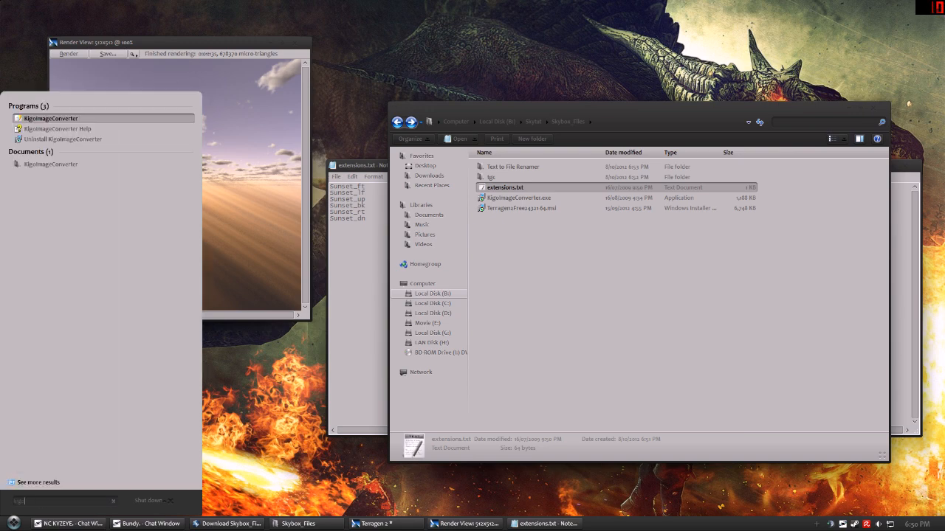
key("Return")
Close extensions.txt and add the six sky bitmaps from the finalsky3 folder to Kigo Image Converter's conversion list.
left_click(687, 250)
left_click(901, 247)
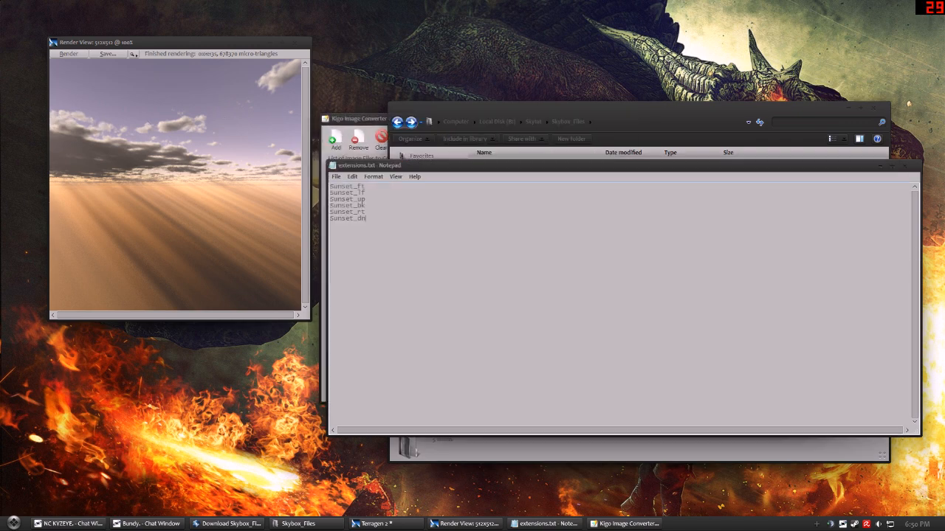
left_click(911, 167)
left_click(530, 118)
left_click_drag(546, 107, 625, 99)
double_click(699, 168)
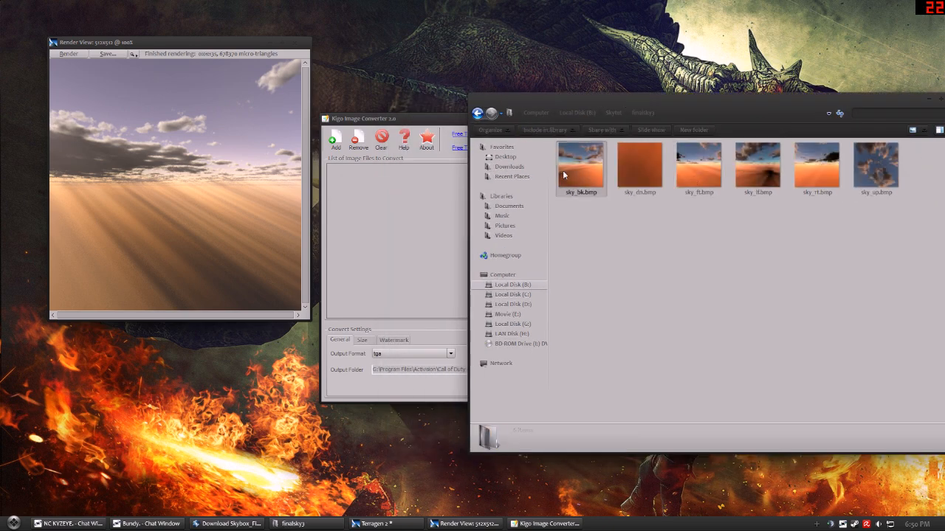
left_click_drag(872, 162, 366, 268)
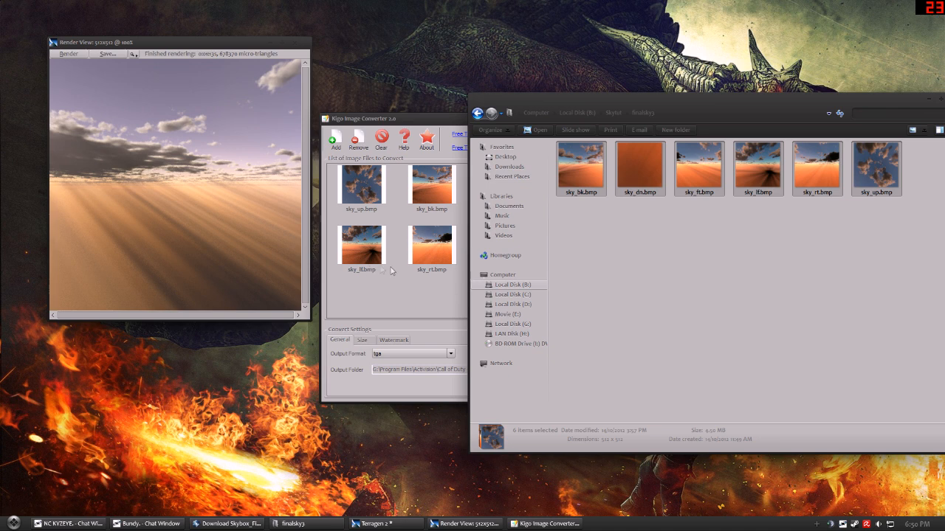
Set the converter's output folder to B:\Skytut.
left_click(491, 369)
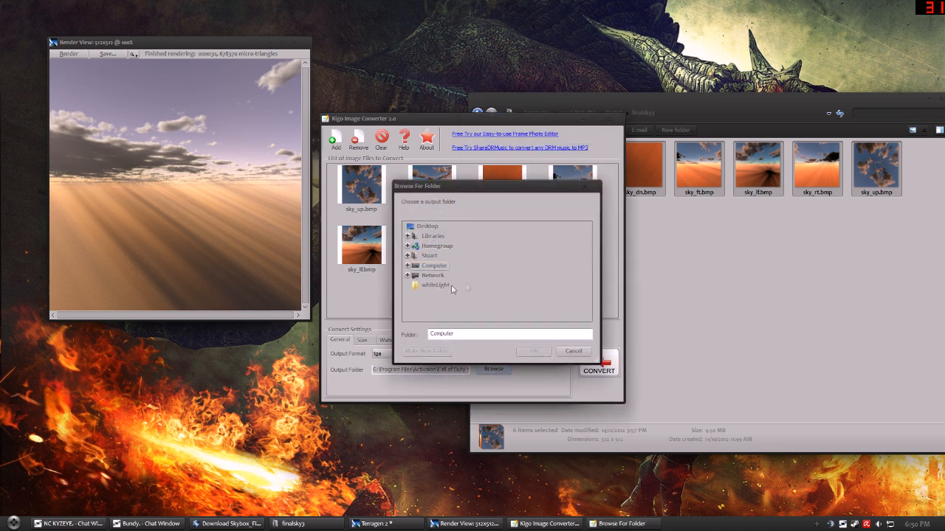
left_click(571, 352)
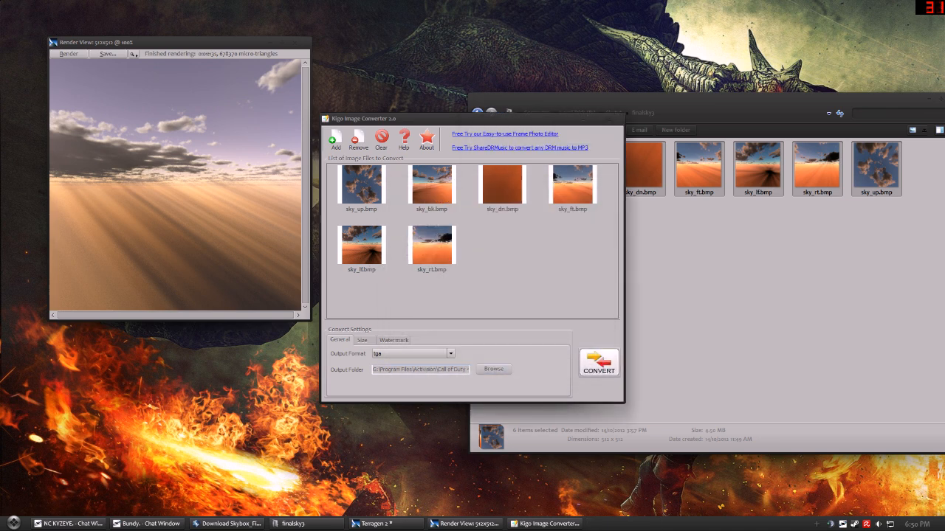
left_click(486, 369)
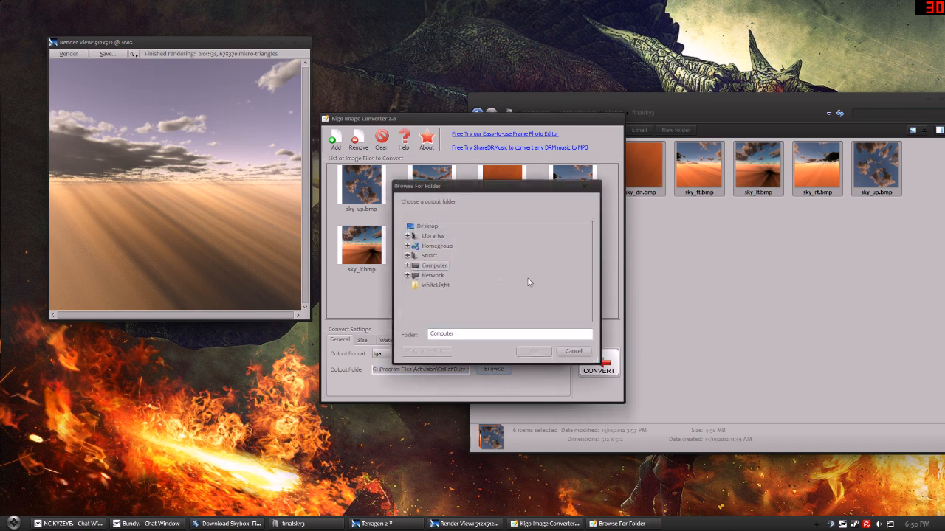
left_click(643, 264)
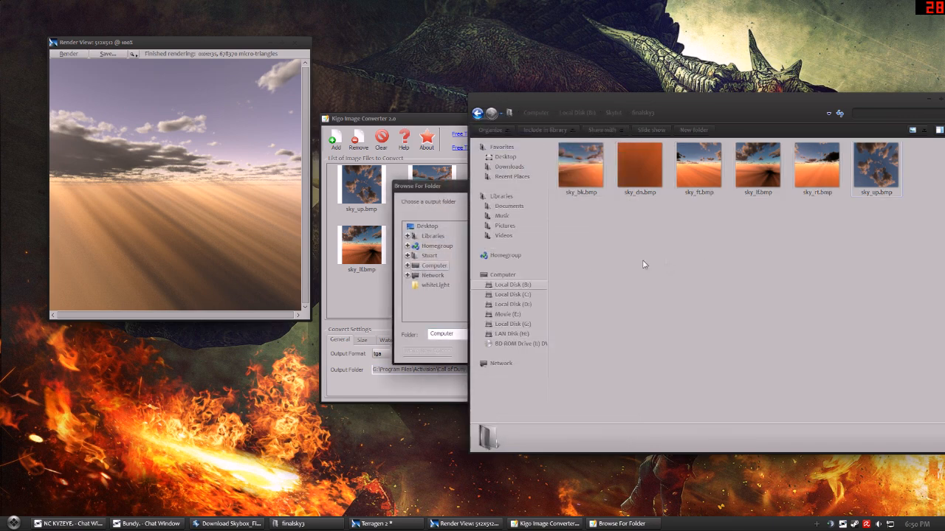
left_click(692, 111)
left_click(433, 307)
left_click(407, 266)
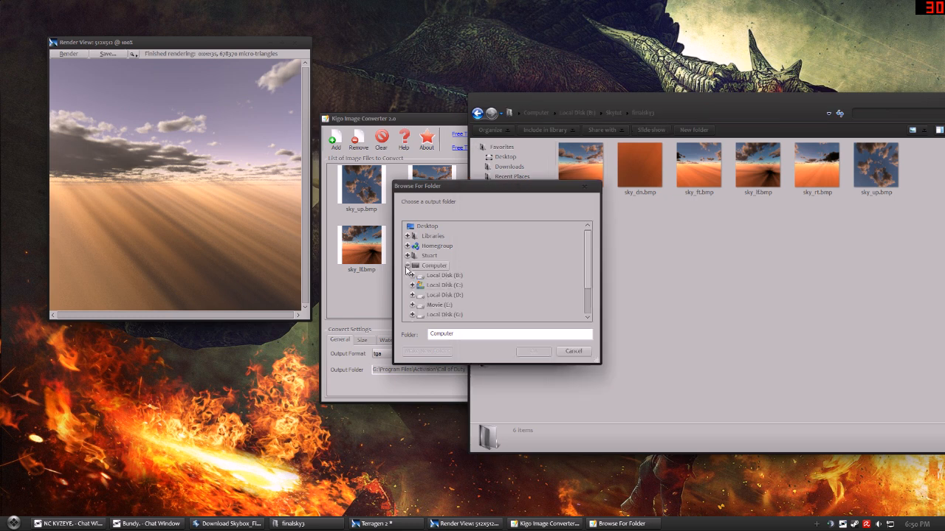
left_click(417, 275)
scroll(415, 279, "down", 10)
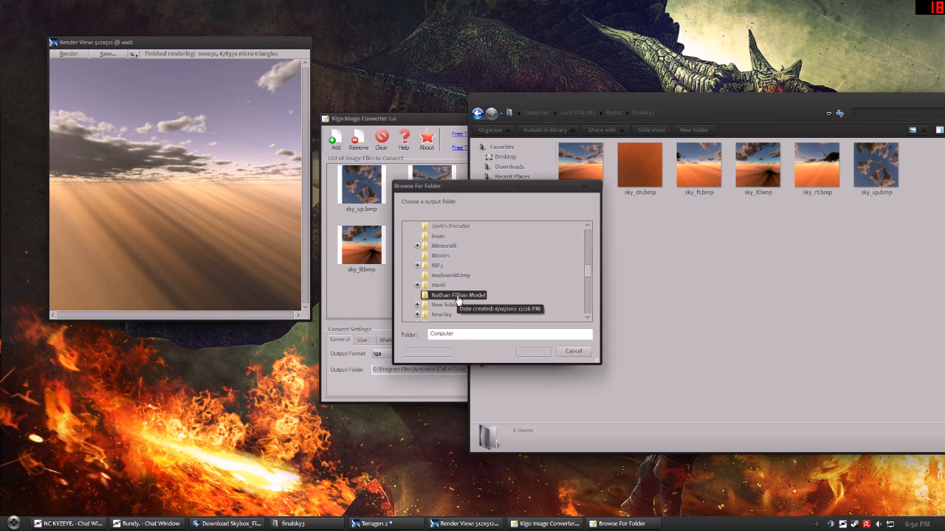
left_click(417, 295)
left_click(440, 246)
left_click(535, 351)
Convert the six listed sky bitmaps to TGA and close the converter.
left_click(599, 362)
left_click(455, 302)
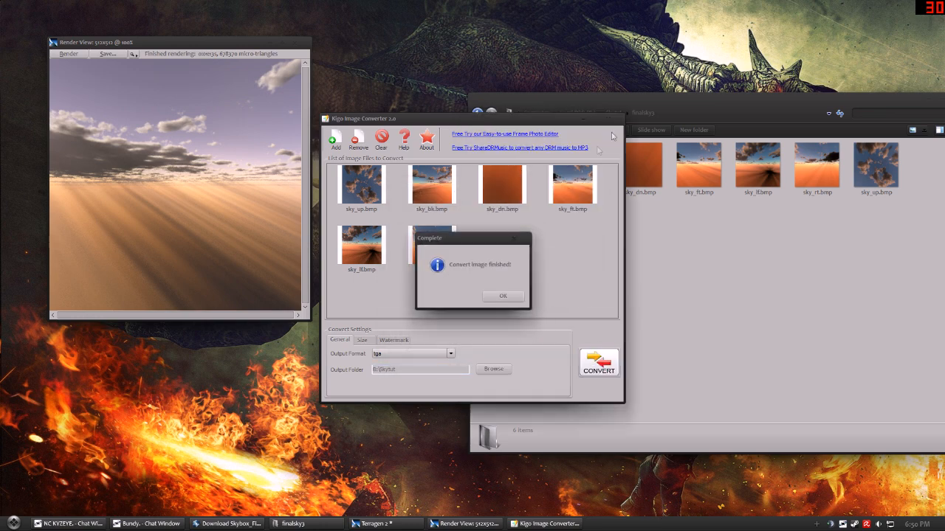
left_click(511, 296)
left_click(615, 121)
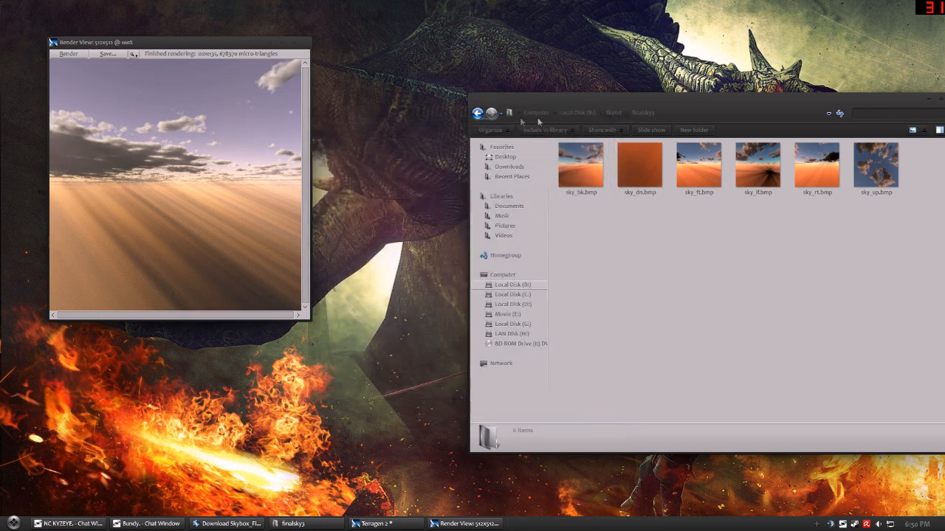
Go back to the Skytut folder and copy the six converted sky TGA files.
left_click(478, 113)
left_click_drag(630, 100, 481, 96)
left_click(667, 162)
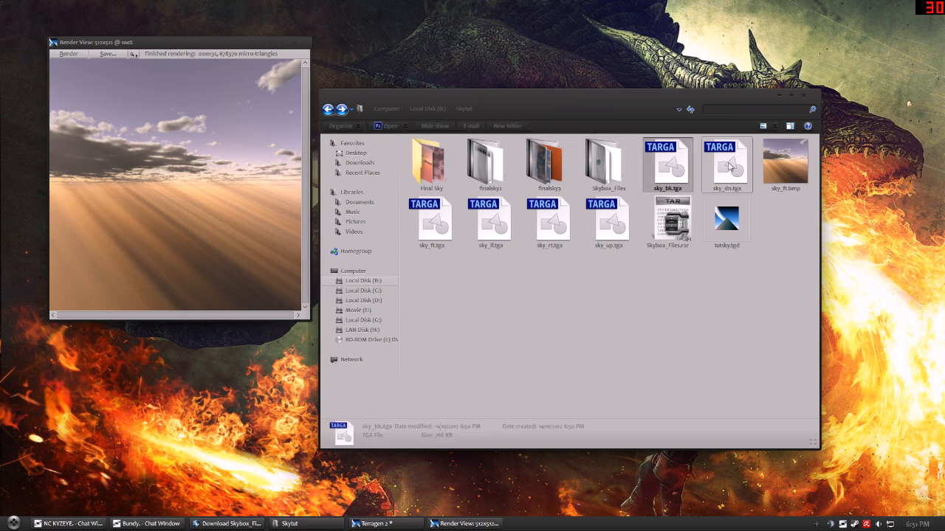
left_click(727, 163, "ctrl")
left_click(609, 222, "ctrl")
left_click(553, 225, "ctrl")
left_click(491, 221, "ctrl")
left_click(432, 221, "ctrl")
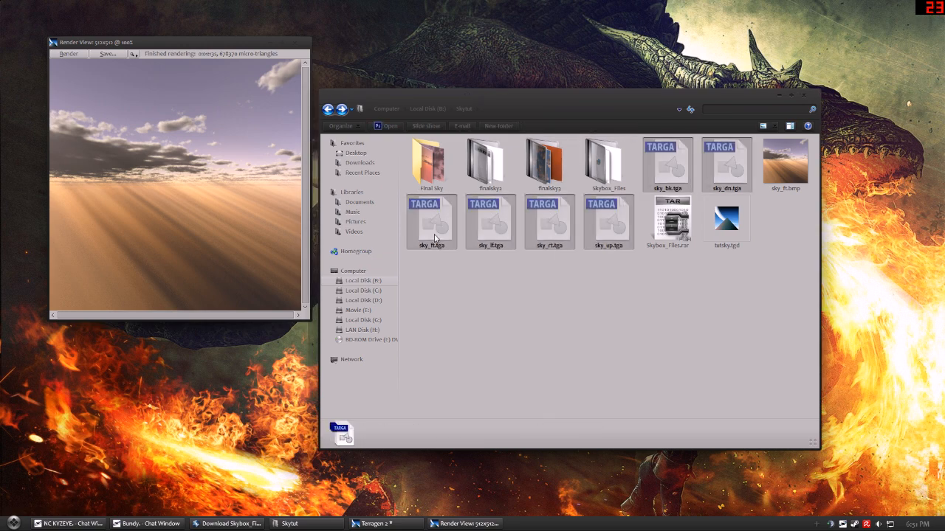
Open the texture_assets\skybox folder of the Call of Duty 4 - Modern Warfare installation on Local Disk (G:).
left_click(369, 321)
scroll(457, 354, "down", 4)
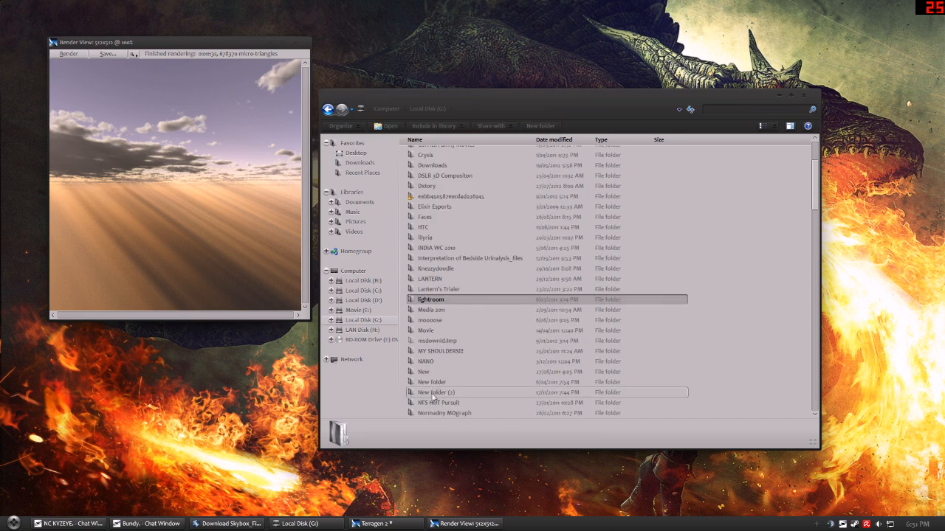
scroll(461, 351, "down", 4)
double_click(437, 331)
double_click(442, 164)
double_click(471, 178)
scroll(461, 251, "down", 3)
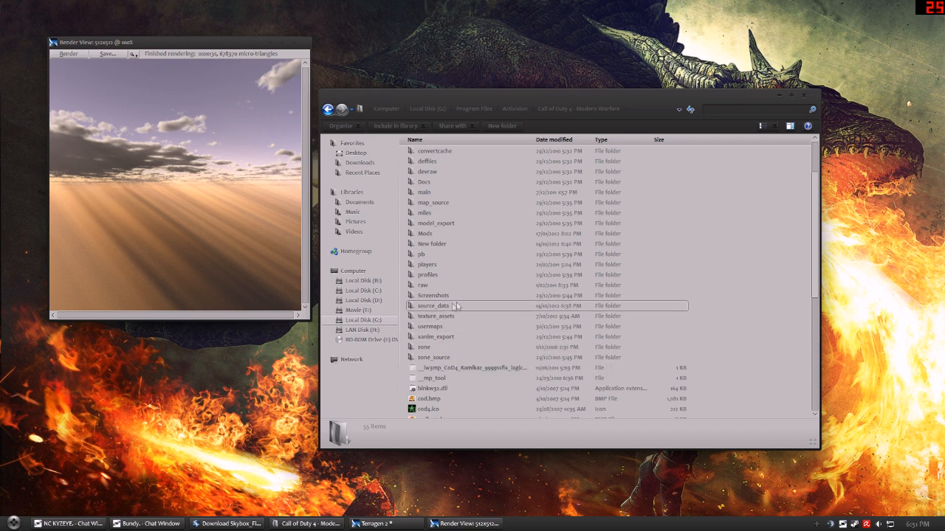
double_click(448, 316)
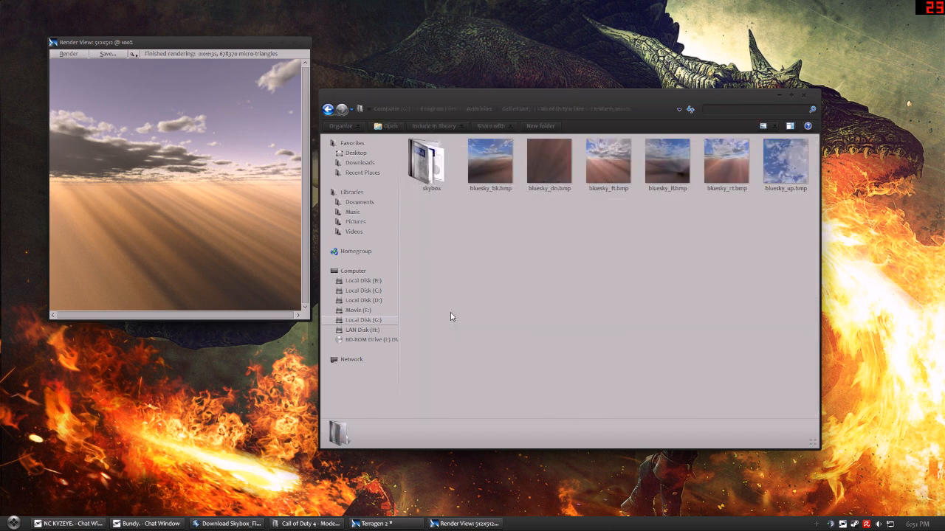
double_click(434, 165)
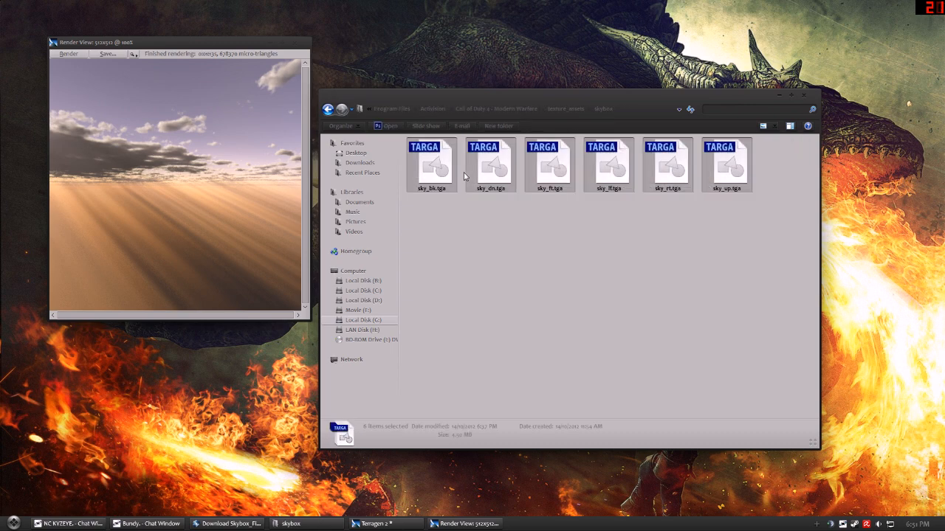
Paste the six sky TGA files into the skybox folder.
key("ctrl+v")
left_click(539, 222)
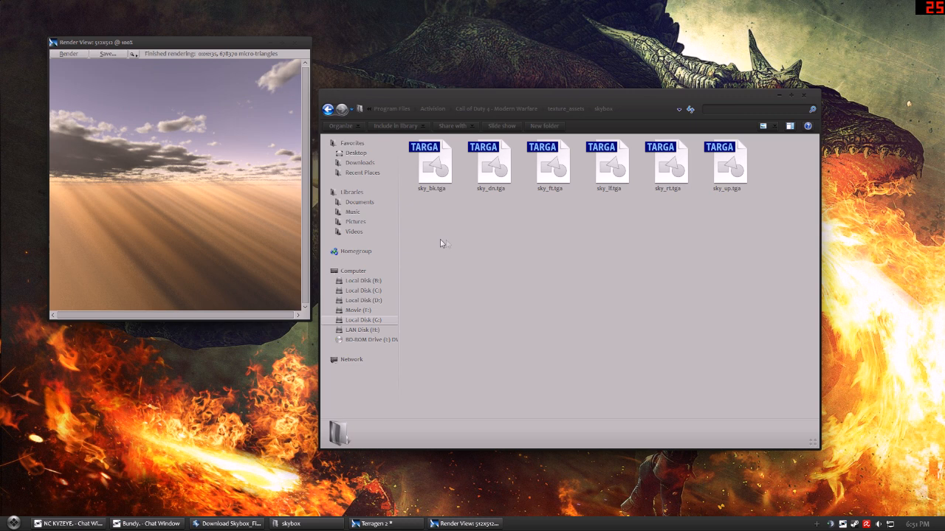
left_click_drag(766, 209, 417, 221)
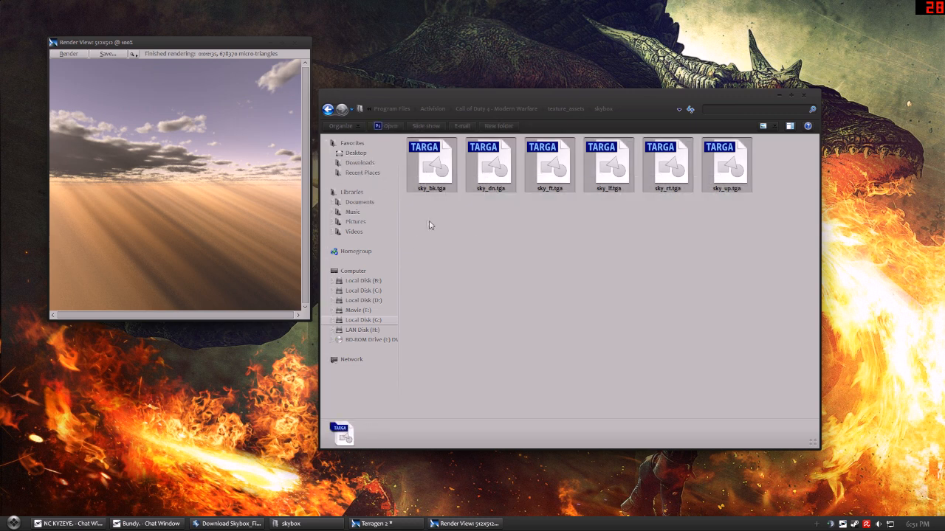
left_click(560, 168)
left_click(519, 154)
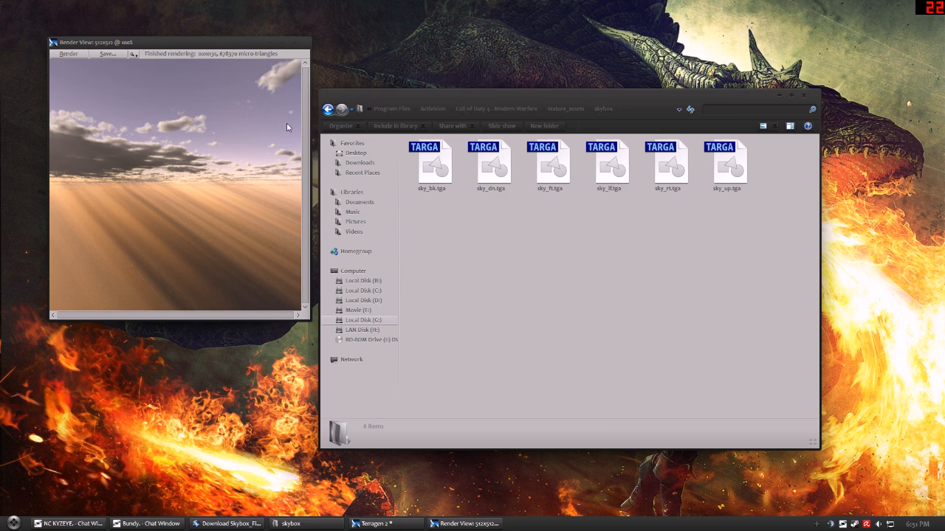
Go to the game's bin folder and launch asset_manager.exe.
left_click(328, 109)
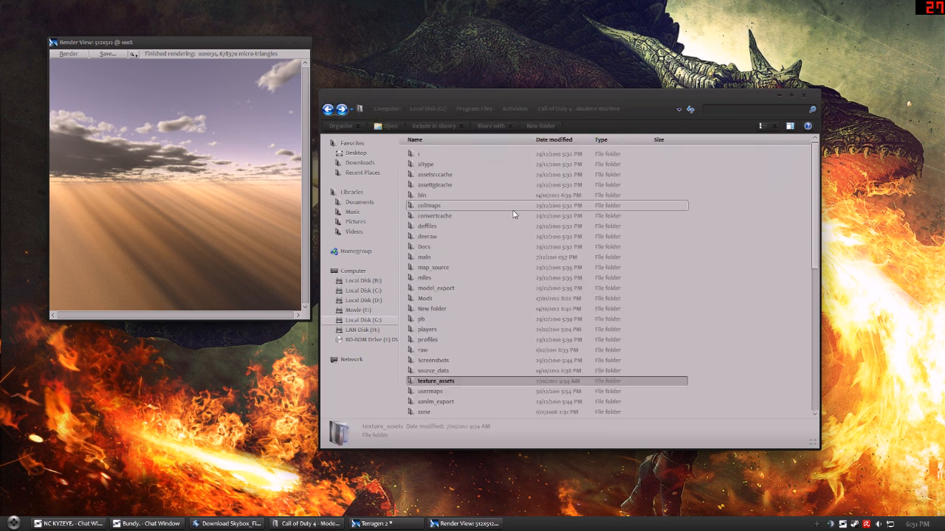
double_click(424, 196)
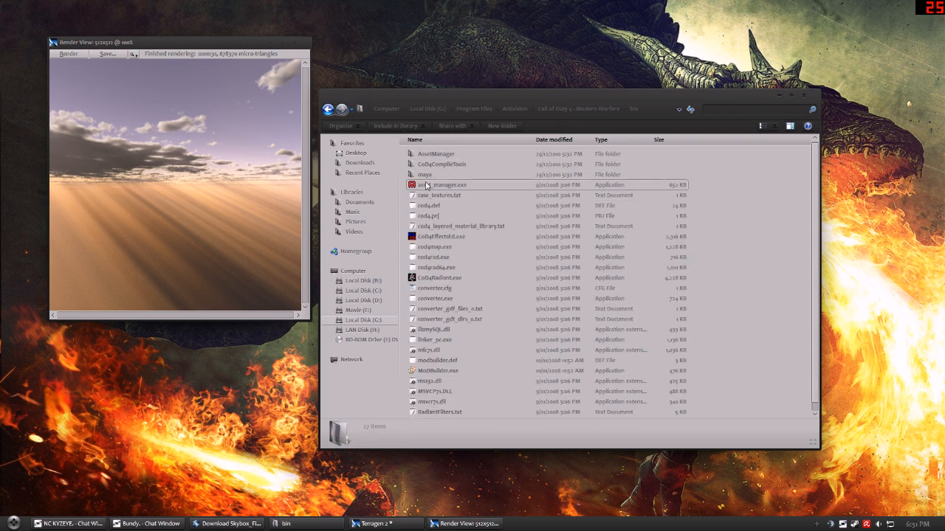
double_click(426, 186)
Create a new material entry named sky_tutorial2.
left_click(97, 129)
key("m")
left_click(57, 95)
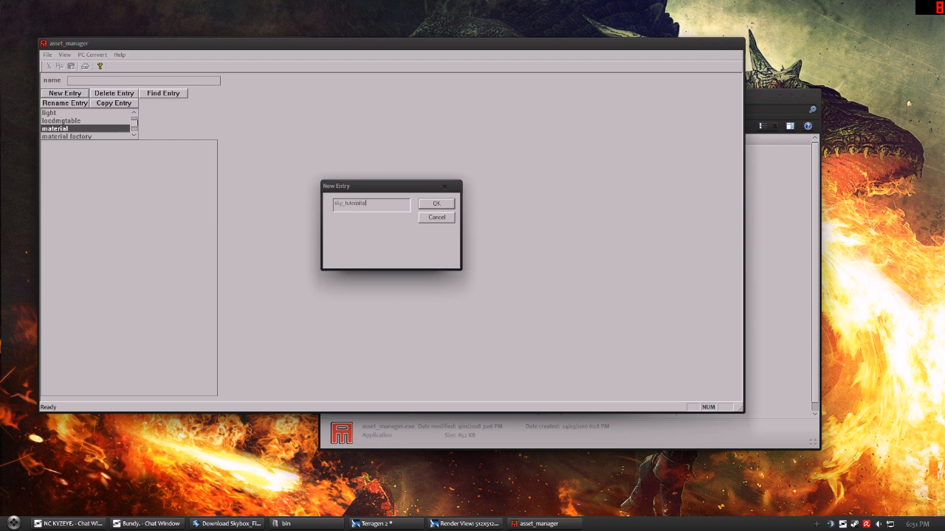
key("Return")
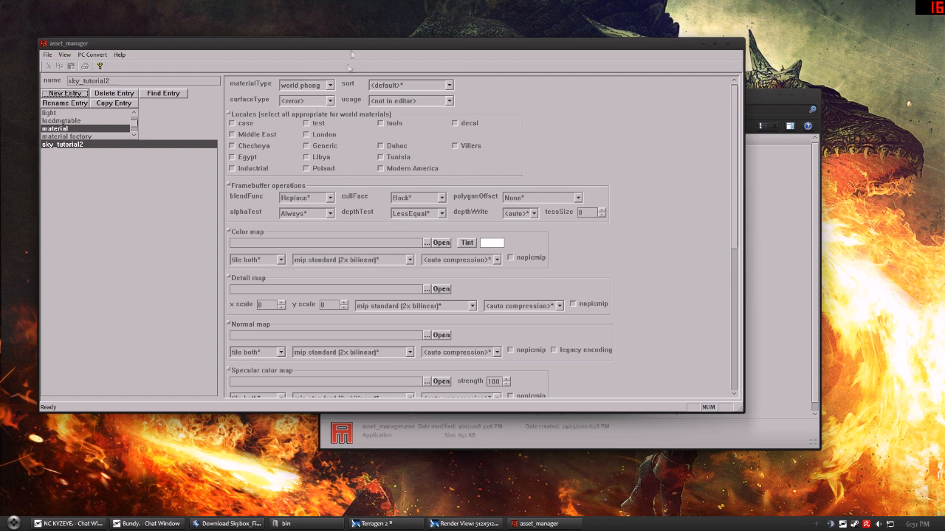
Set the material type to sky, sort to skybox - horizon, usage to sky and surface type to <none>, and enable the tools locale.
left_click(329, 85)
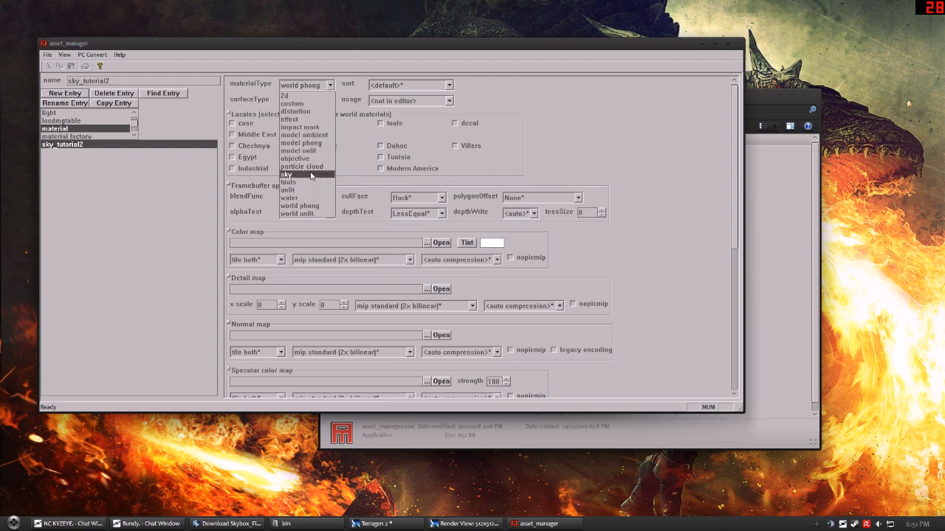
left_click(311, 175)
left_click(410, 87)
left_click(425, 168)
left_click(425, 101)
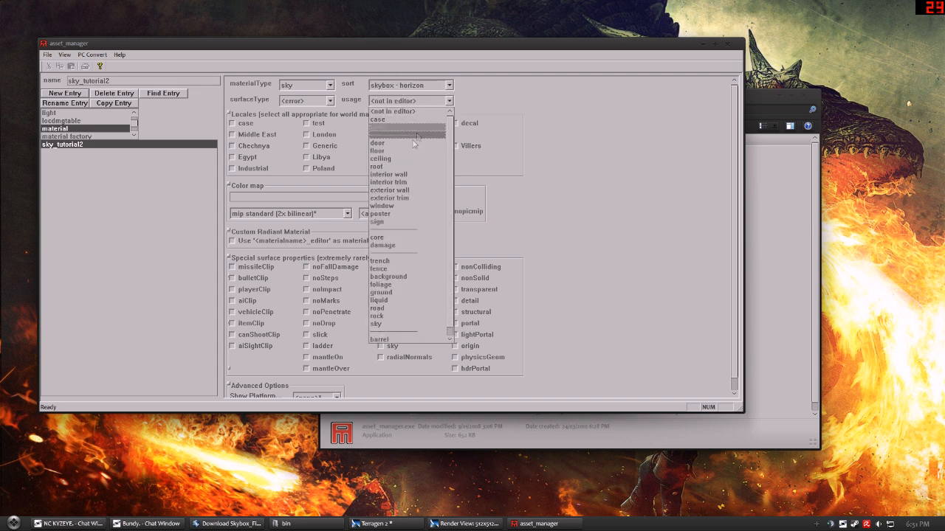
left_click(375, 324)
left_click(310, 102)
left_click(296, 118)
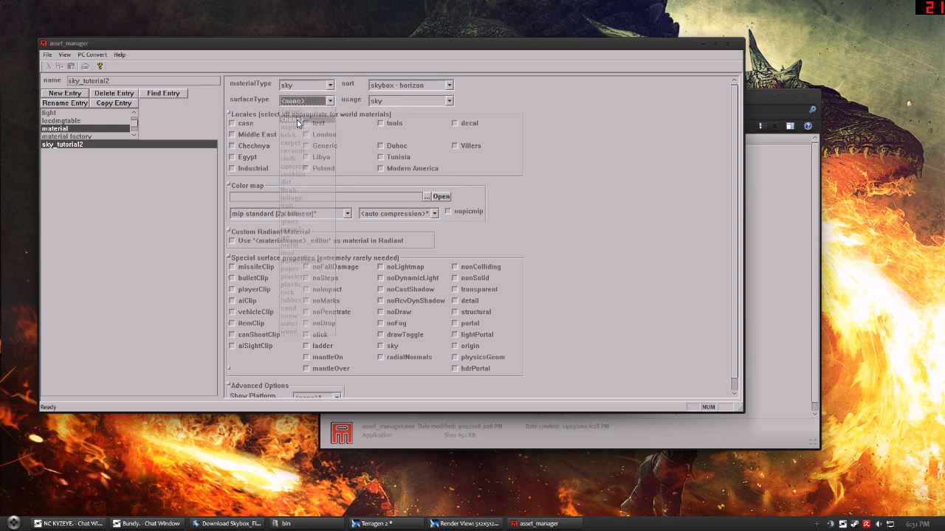
left_click(381, 124)
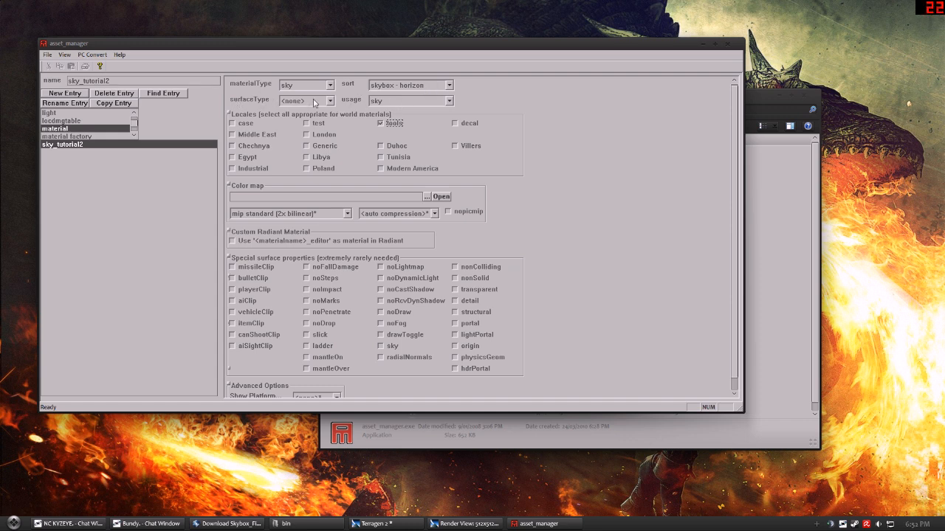
Assign sky_ft.tga from texture_assets\skybox as the material's color map.
left_click(429, 196)
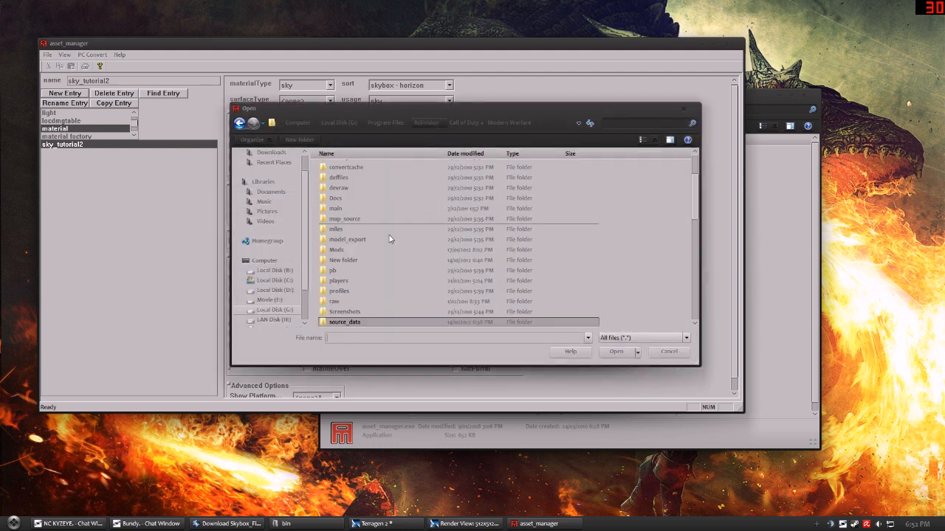
left_click(361, 293)
scroll(361, 293, "down", 3)
double_click(360, 240)
double_click(360, 170)
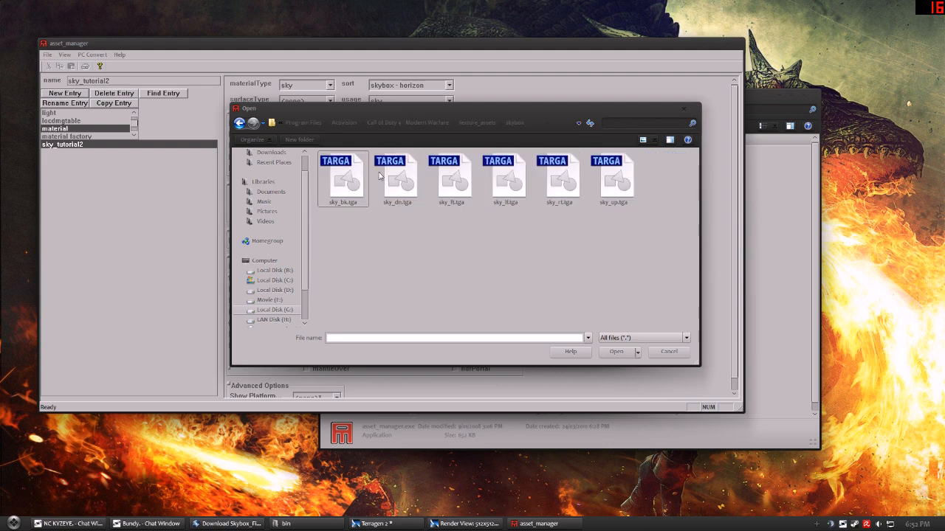
double_click(451, 175)
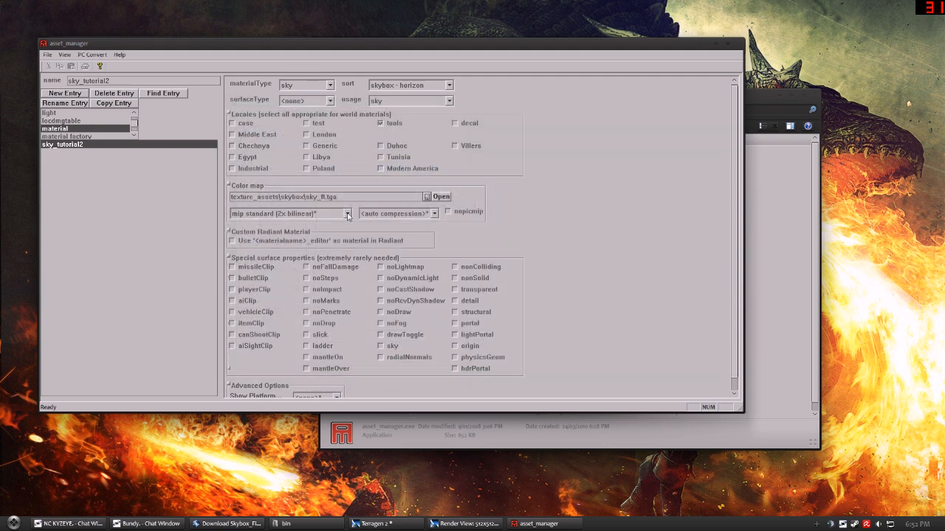
Set the color map's filtering to nomip bilinear and enable nopicmip.
left_click(348, 213)
left_click(310, 261)
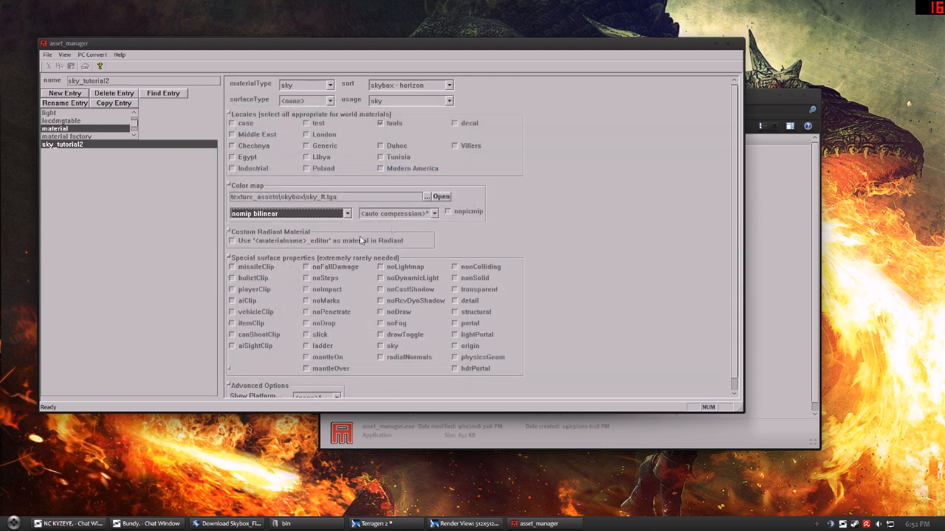
left_click(465, 211)
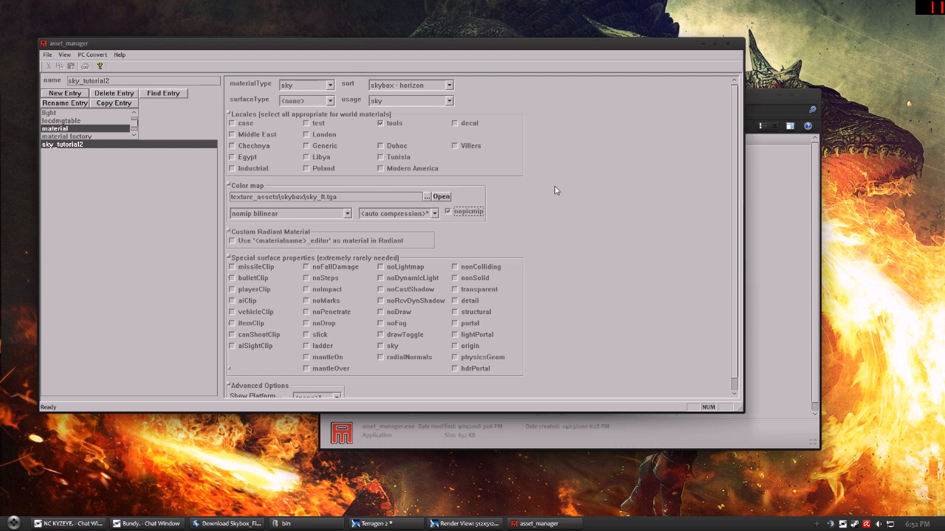
Save the game data as sky_tutorial2 in the source_data folder and run the conversion of the sky_tutorial2 material.
key("ctrl+s")
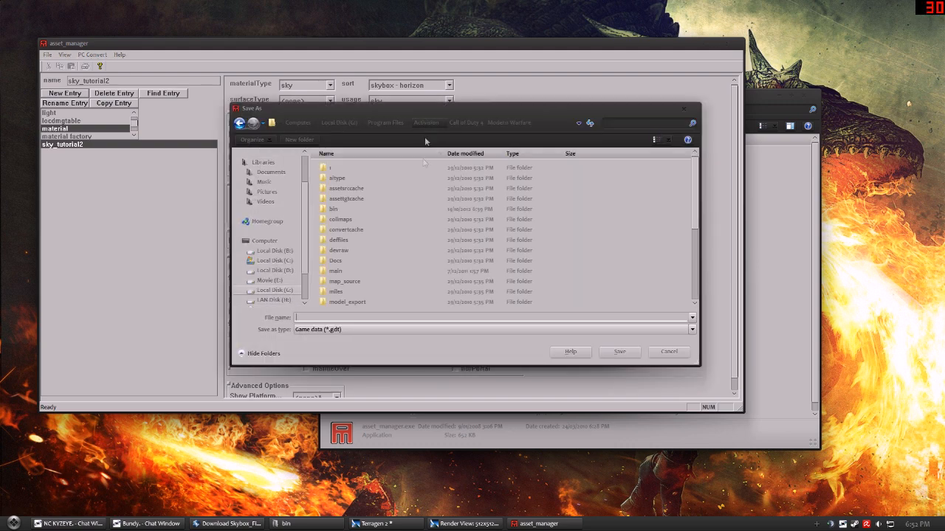
double_click(354, 251)
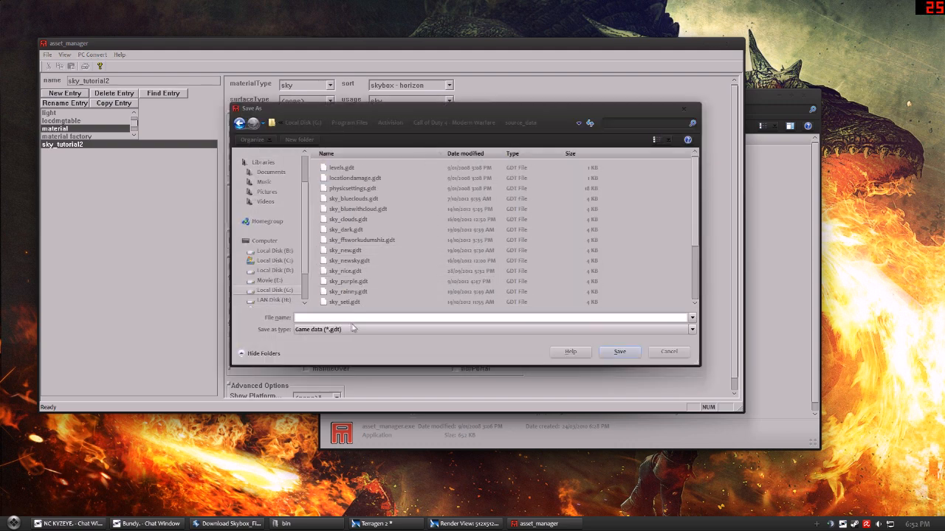
type("sky_")
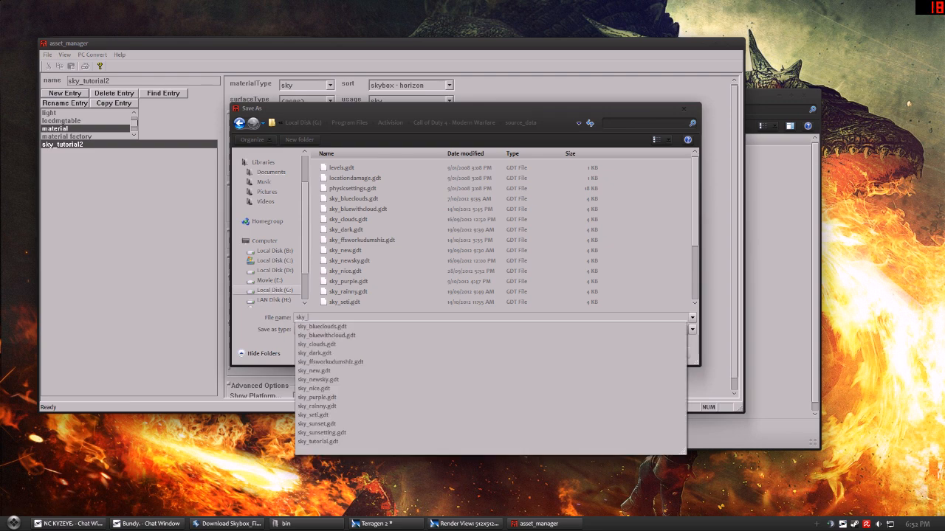
type("tutorial2")
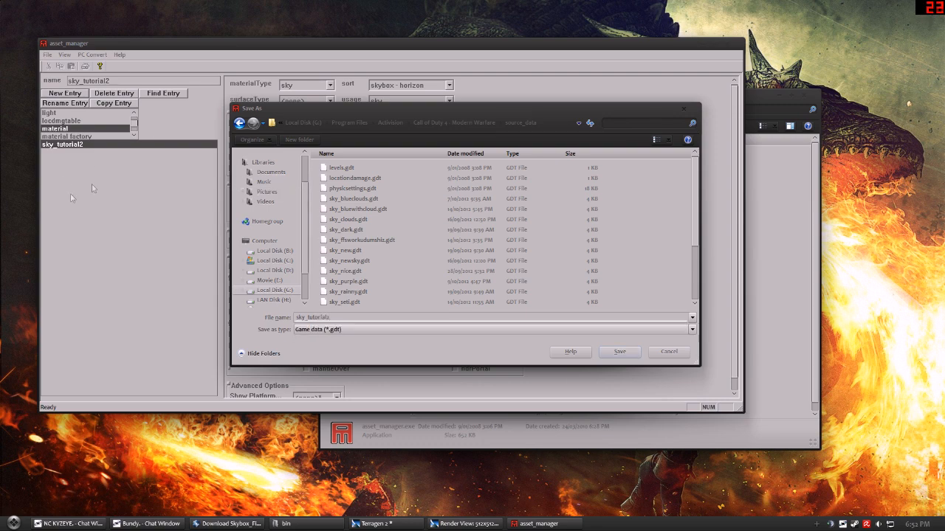
left_click(619, 353)
key("F10")
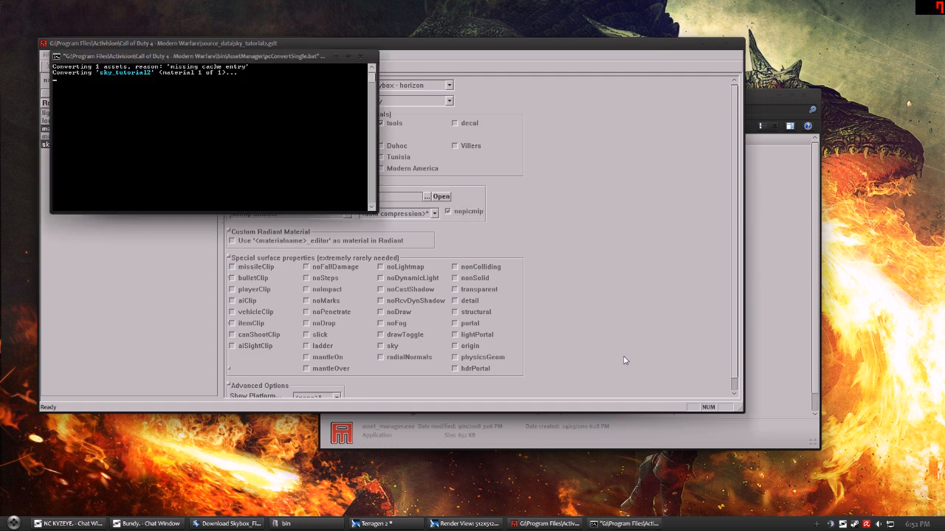
Run the conversion of the sky_tutorial2 material again, dismiss the converter and minimize the Asset Manager window.
key("Return")
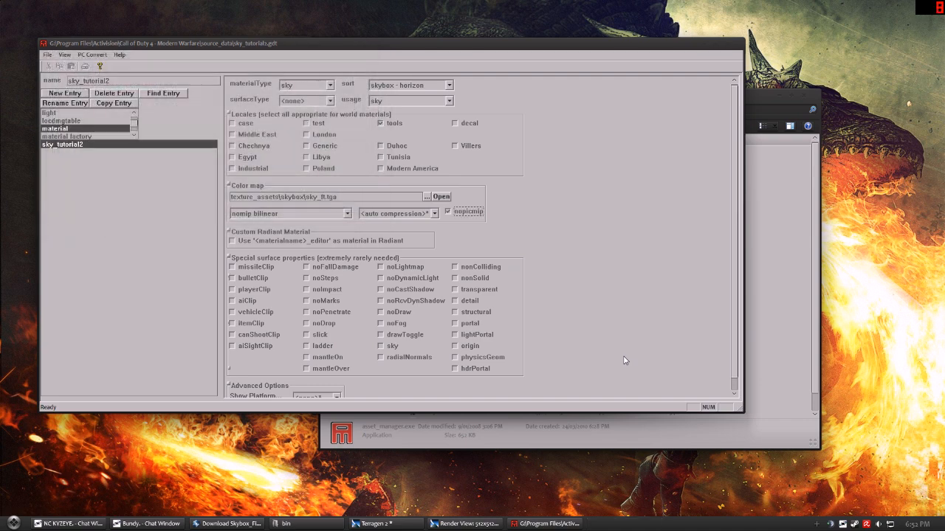
key("F10")
key("Return")
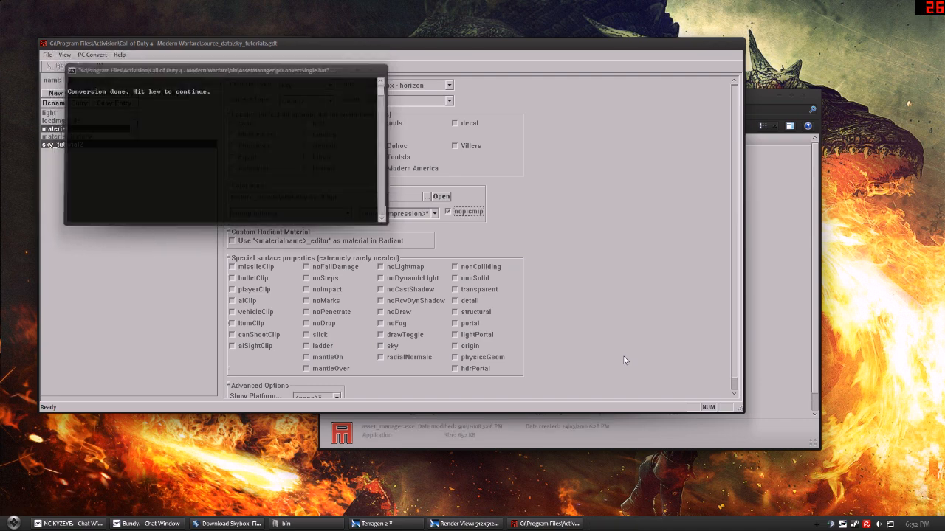
left_click(699, 44)
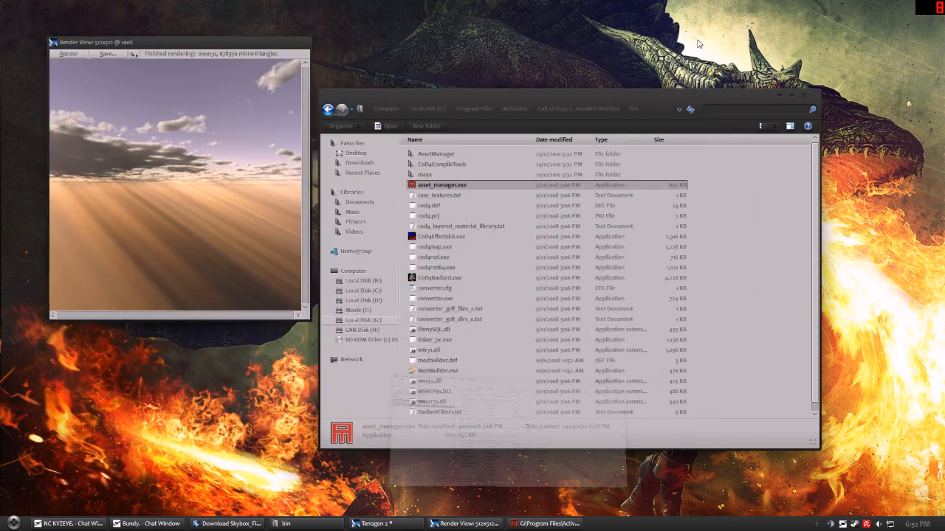
Close the Terragen render view and open the raw\images folder inside the Call of Duty 4 - Modern Warfare folder.
left_click(328, 109)
left_click(302, 43)
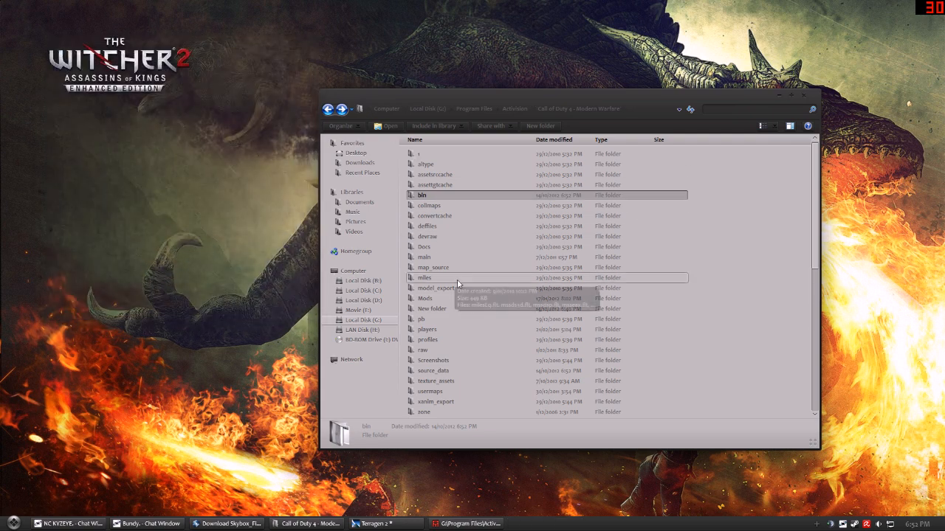
left_click(457, 283)
scroll(458, 283, "down", 3)
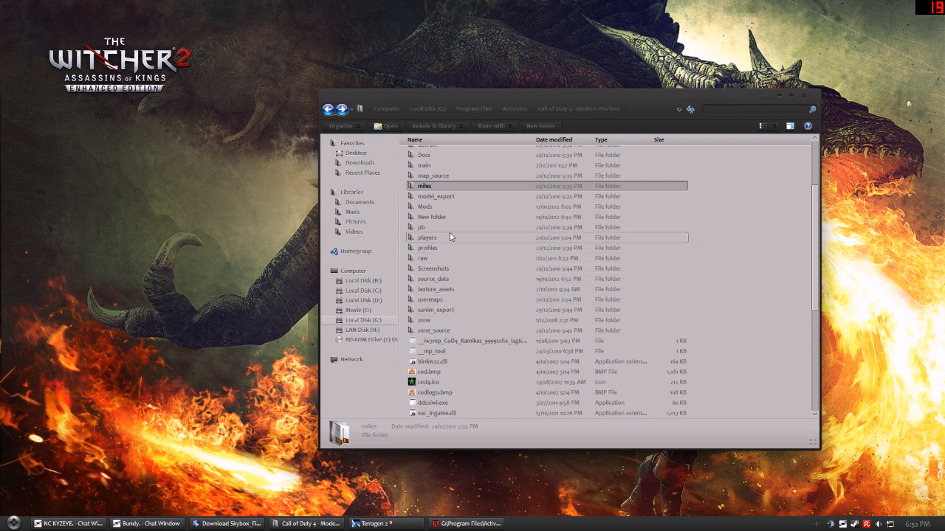
double_click(443, 258)
double_click(436, 257)
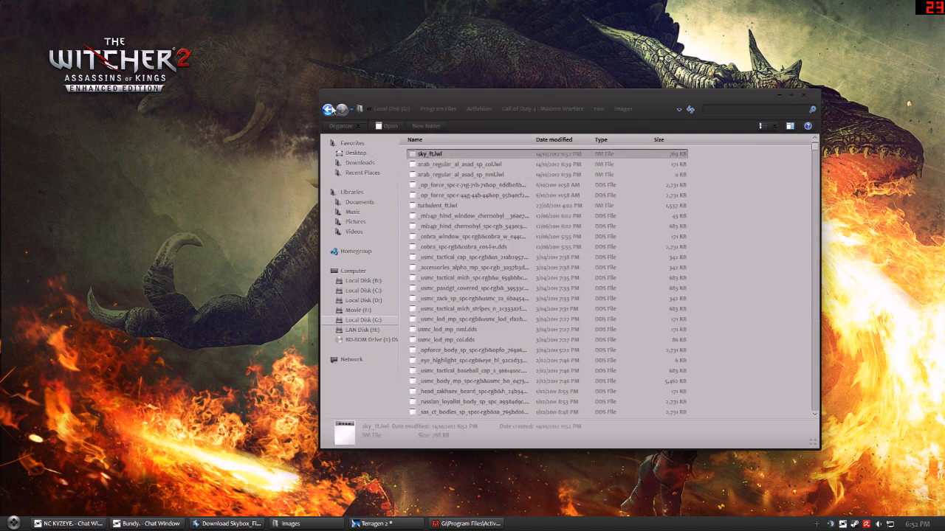
Copy sky_ft.iwi and paste it seven times into New folder in the Call of Duty 4 - Modern Warfare folder.
left_click(329, 109)
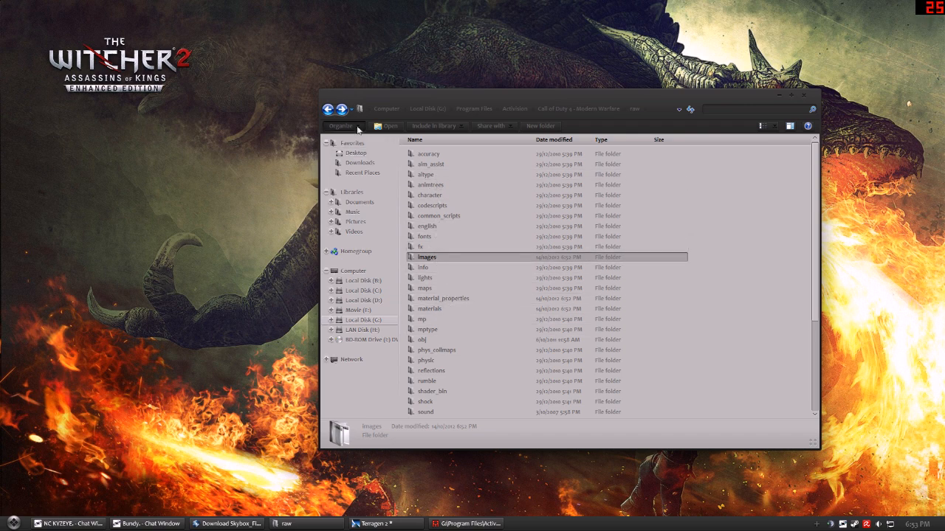
left_click(328, 111)
double_click(443, 310)
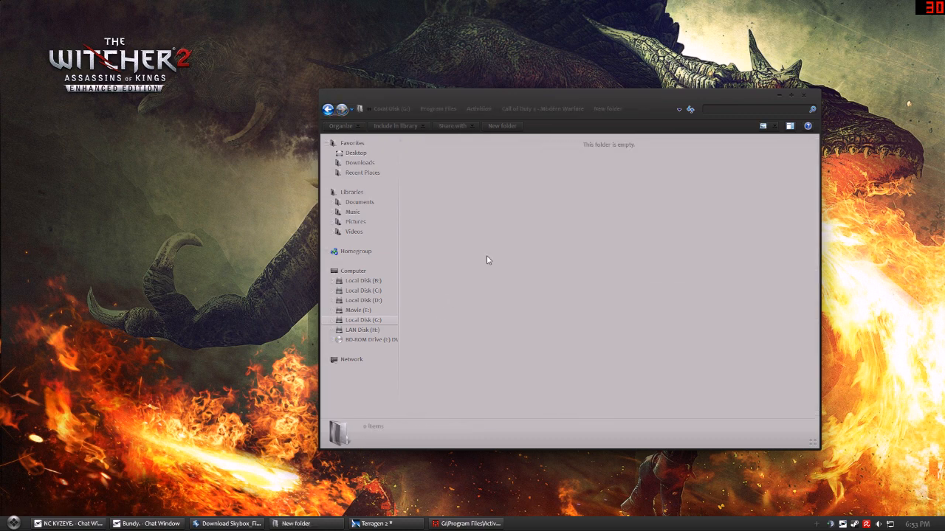
key("ctrl+v")
key("ctrl+v")
key("ctrl+v")
key("ctrl+v")
key("ctrl+v")
key("ctrl+v")
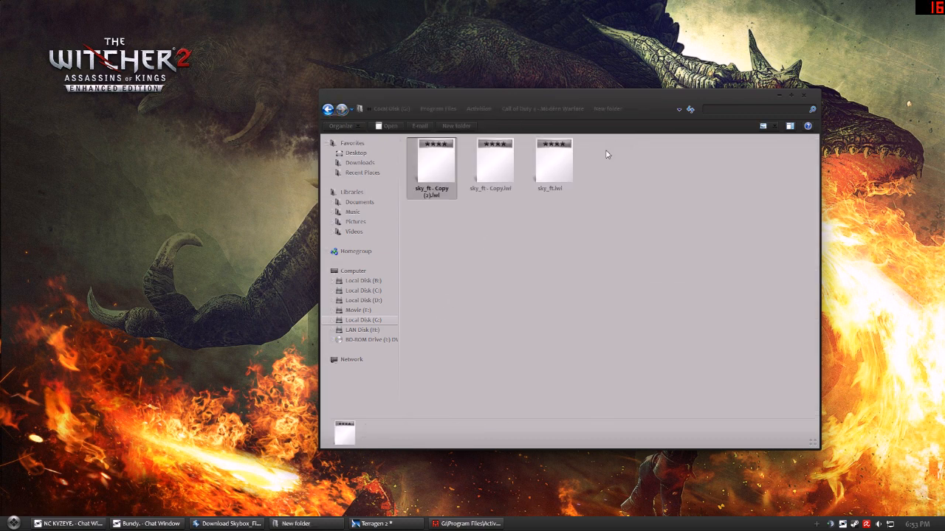
key("ctrl+v")
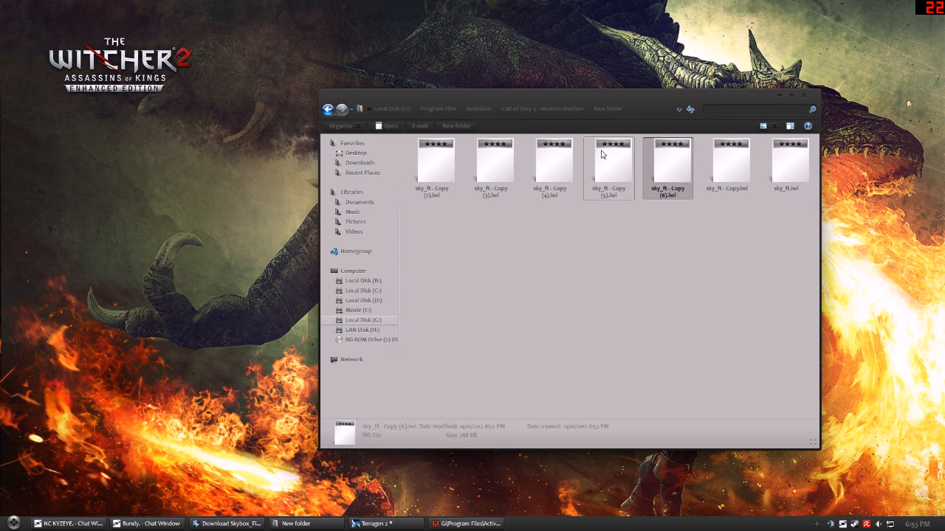
Duplicate the sky_ft.iwi copies in New folder until there are 48 files, leaving them all selected.
key("ctrl+a")
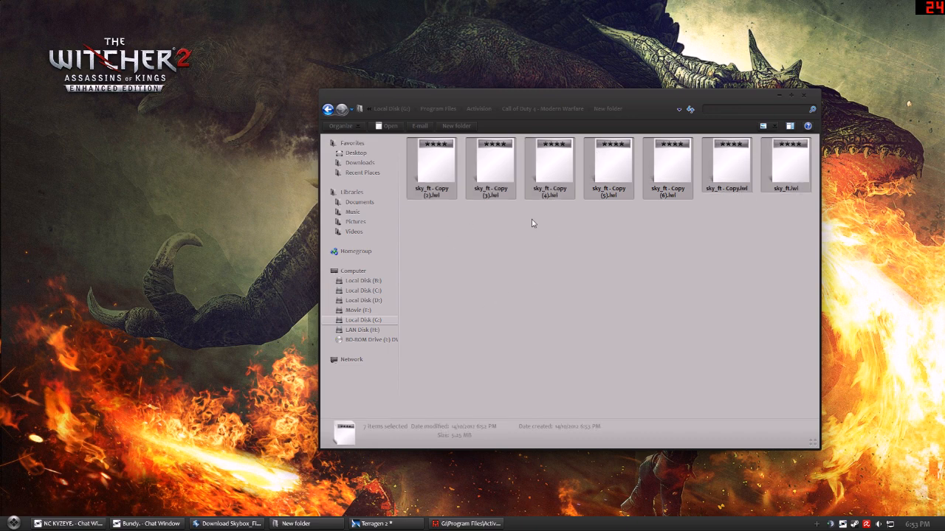
key("ctrl+v")
key("ctrl+a")
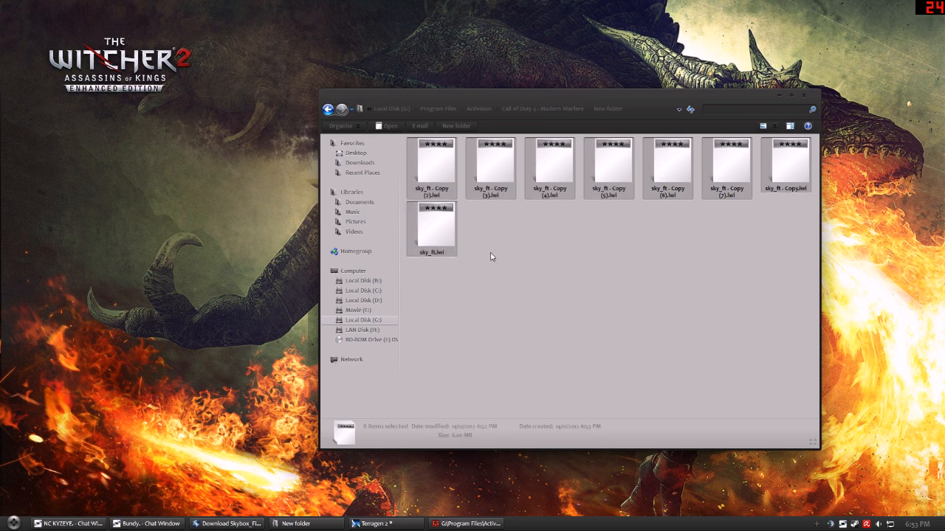
key("ctrl+v")
key("ctrl+v")
key("ctrl+v")
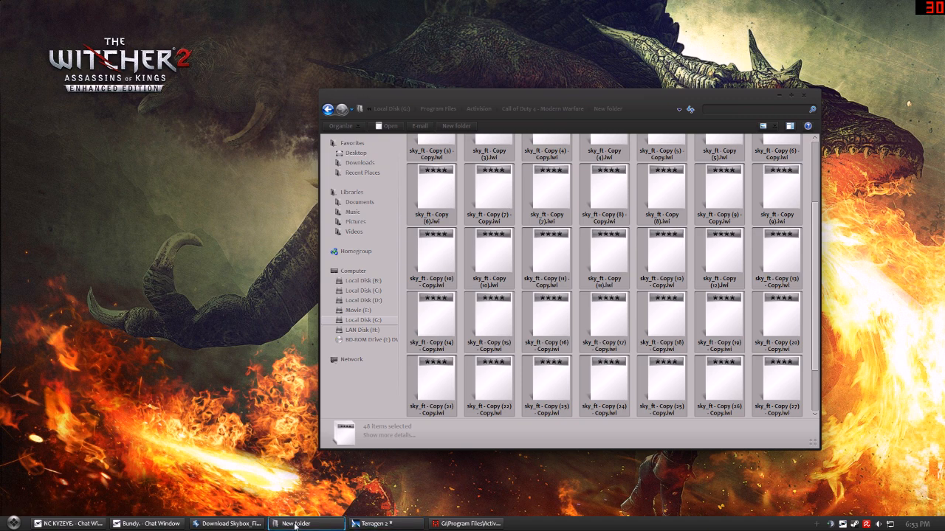
From Skytut\Skybox_Files\Text to File Renamer on Local Disk (B:), launch textRenamer.exe and open Skybox Batch Rename List.txt.
key("super")
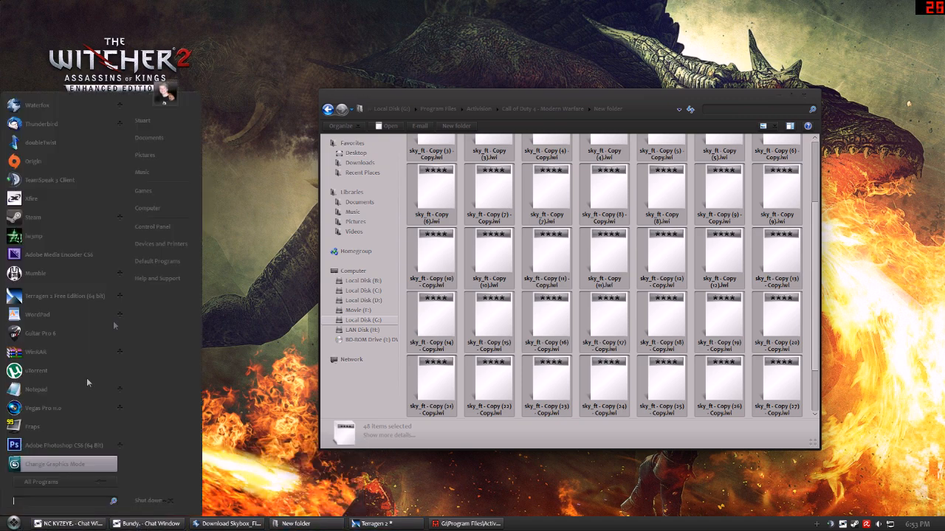
left_click(179, 209)
double_click(450, 176)
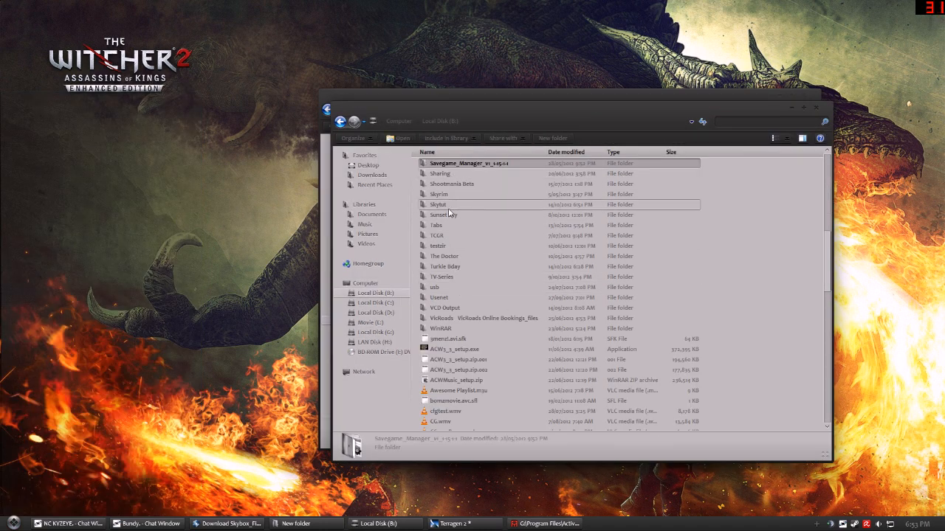
double_click(441, 204)
double_click(618, 181)
double_click(451, 175)
double_click(451, 176)
left_click_drag(872, 176, 257, 147)
double_click(468, 166)
Copy the whole batch rename list into the renamer's new title names and close the text file.
key("ctrl+a")
key("ctrl+x")
key("ctrl+z")
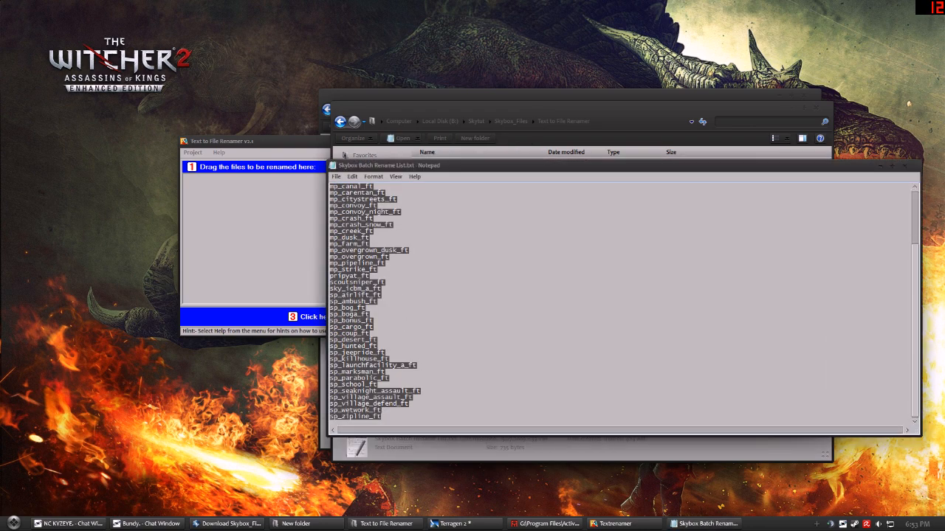
left_click(290, 214)
left_click(398, 236)
key("ctrl+v")
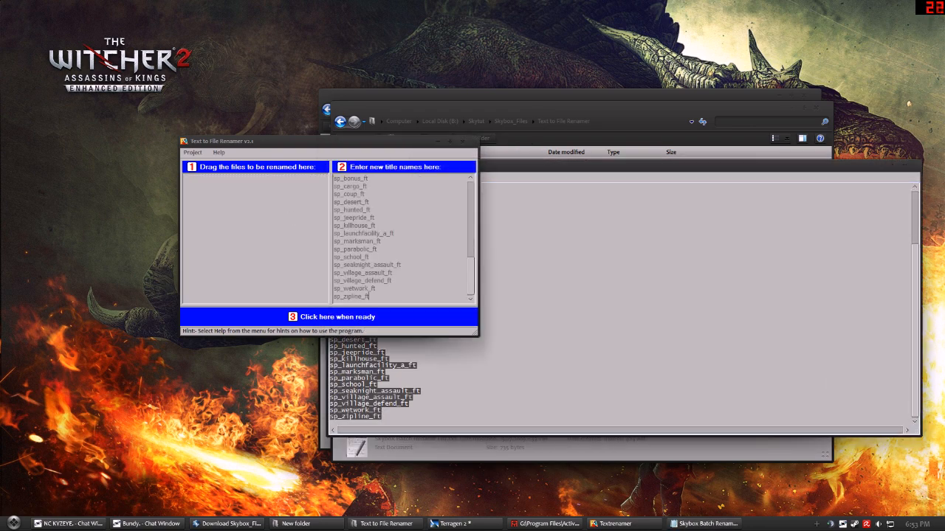
left_click(906, 169)
Load the 48 sky_ft copies from New folder into the renamer, run the batch rename and close the program.
left_click(489, 272)
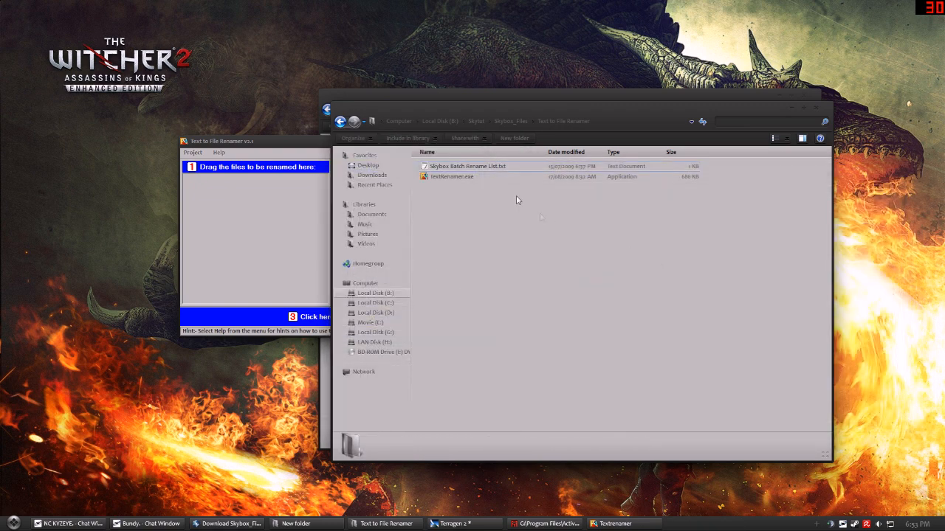
left_click(189, 217)
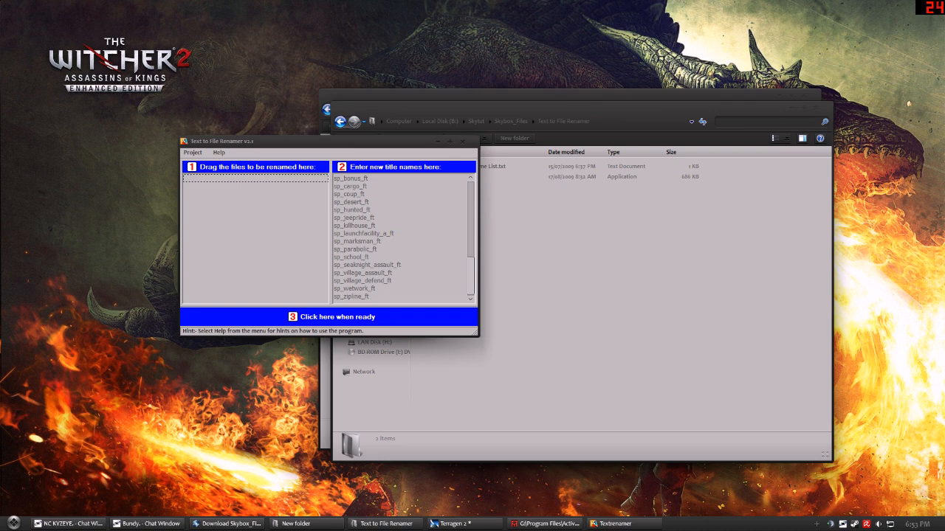
left_click(549, 212)
left_click(790, 109)
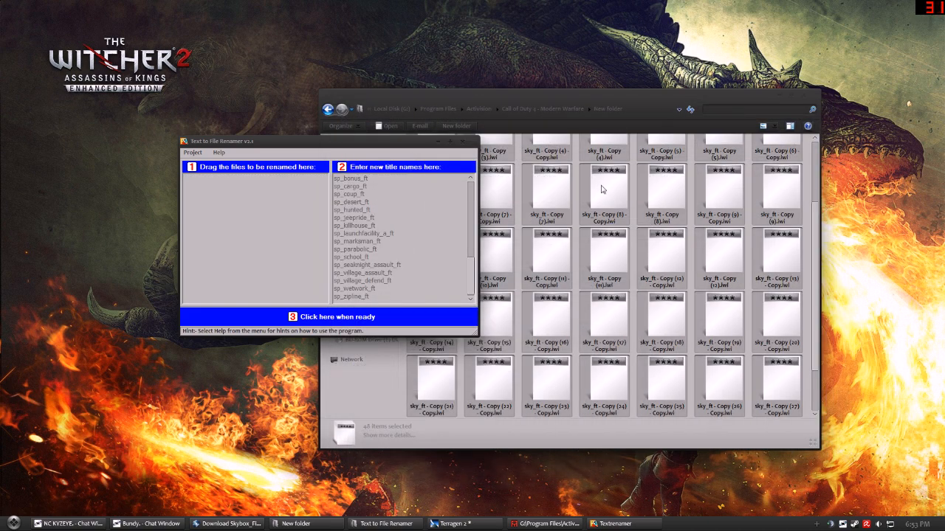
left_click_drag(192, 251, 193, 252)
left_click(337, 317)
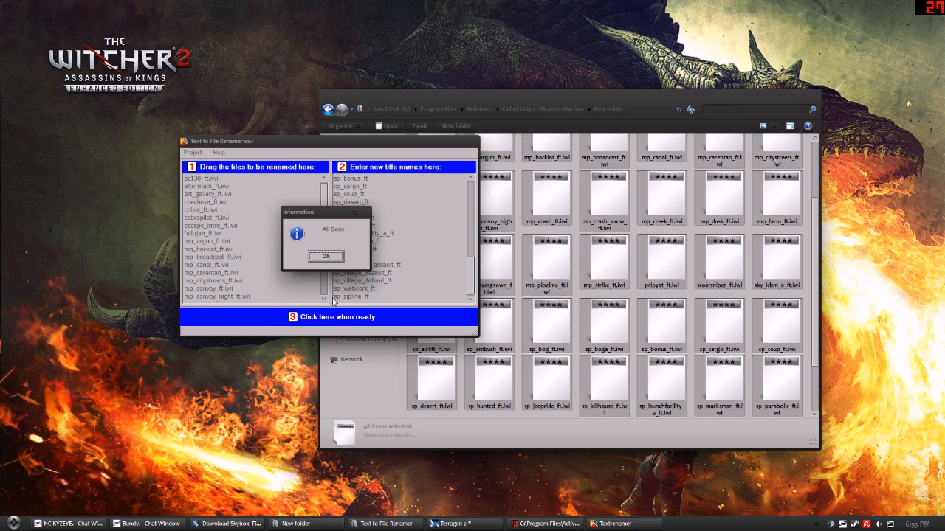
left_click(326, 256)
left_click(474, 141)
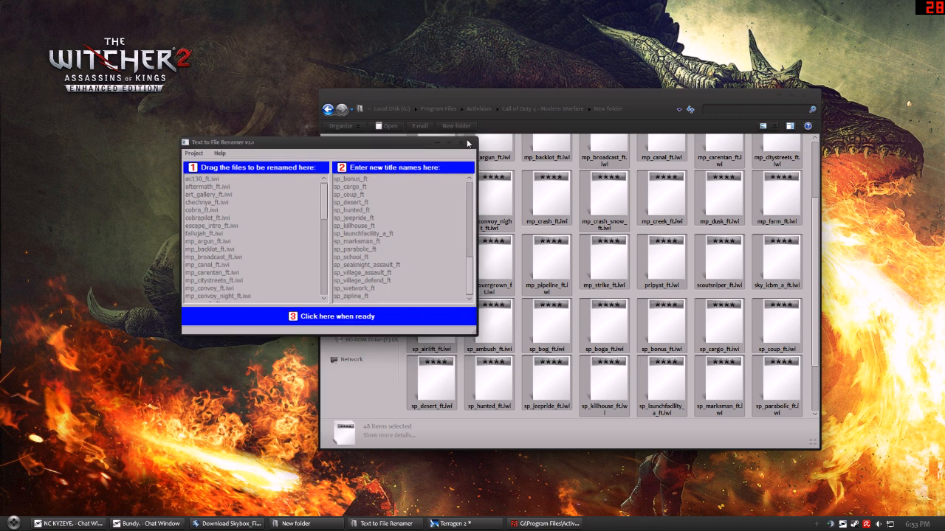
Duplicate sp_zipline_ft.iwi in New folder and rename the copy as mp_cluster_ft.iwi.
scroll(664, 332, "down", 1)
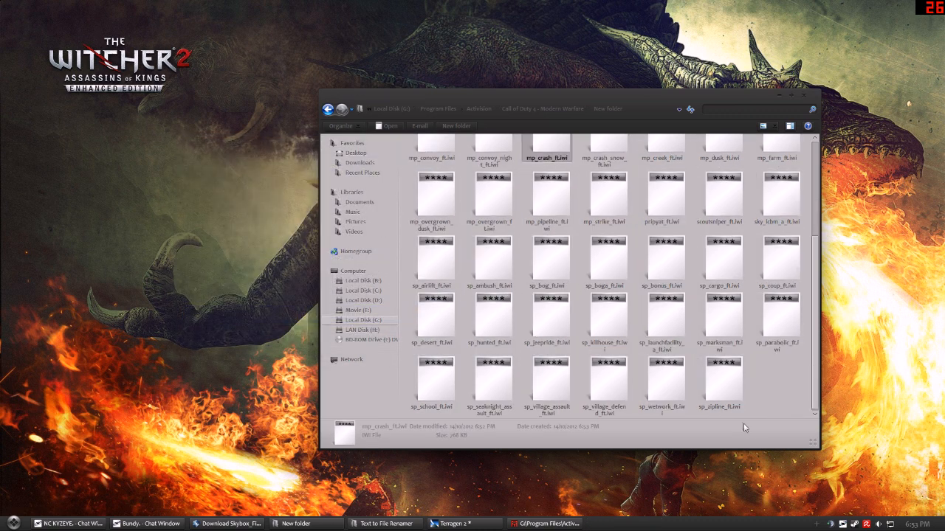
left_click(722, 383)
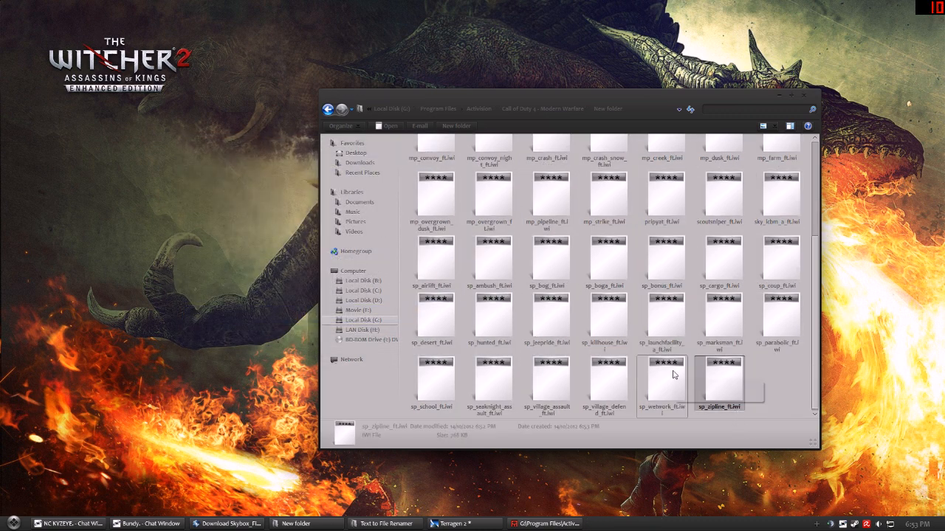
key("ctrl+v")
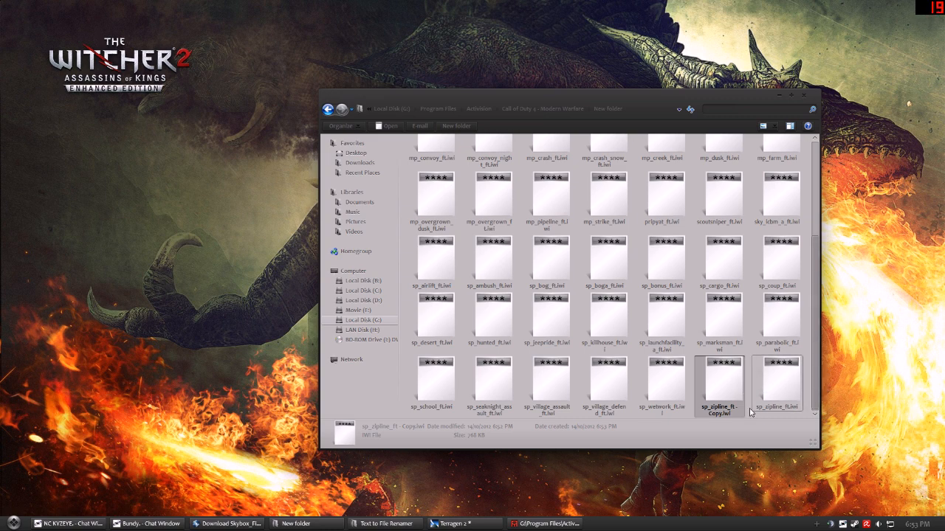
left_click(705, 412)
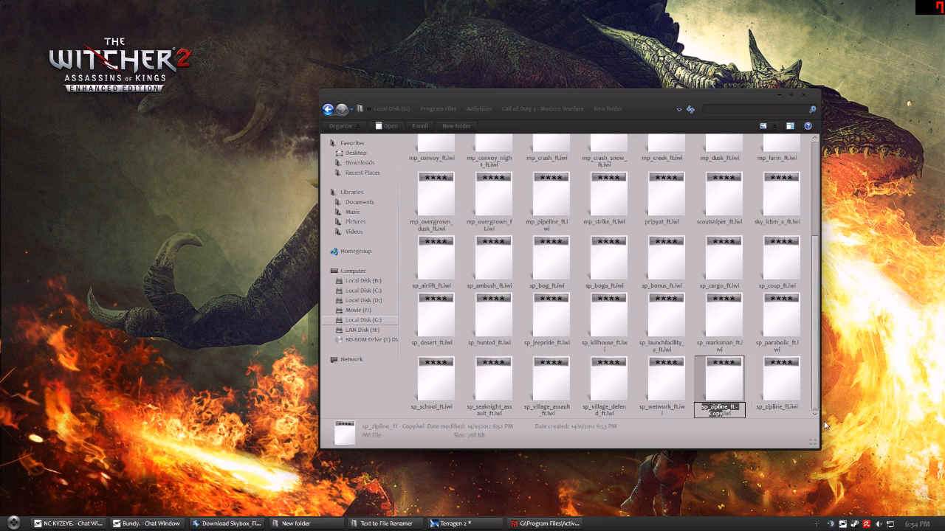
type("mp_cluster_ft")
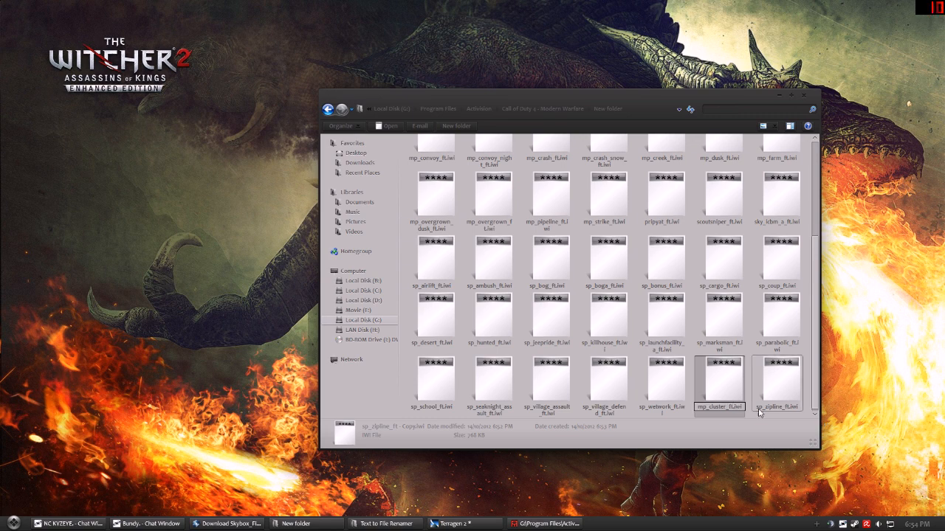
key("Return")
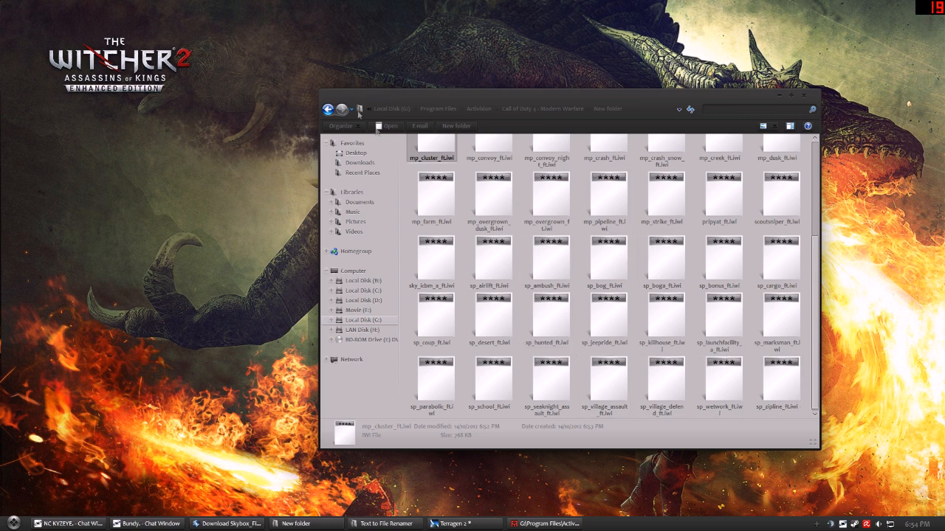
Reopen New folder and select all the renamed IWI files for copying.
left_click(329, 109)
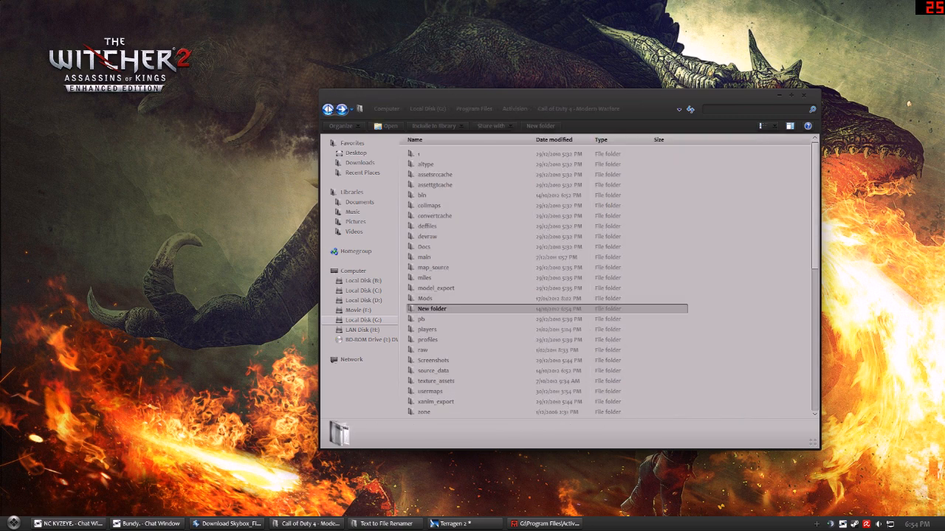
double_click(450, 309)
key("ctrl+a")
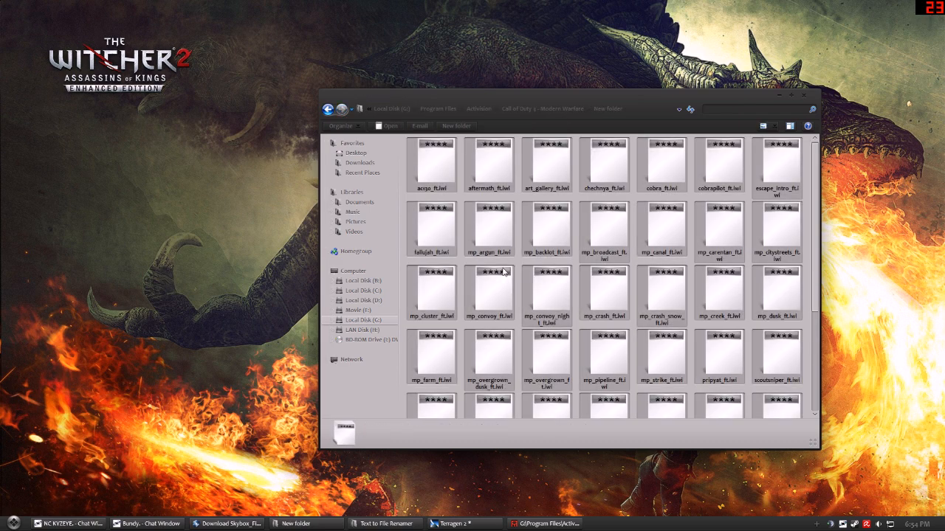
Open the Mods\ModWarfare\images folder in the Call of Duty 4 - Modern Warfare folder.
left_click(326, 109)
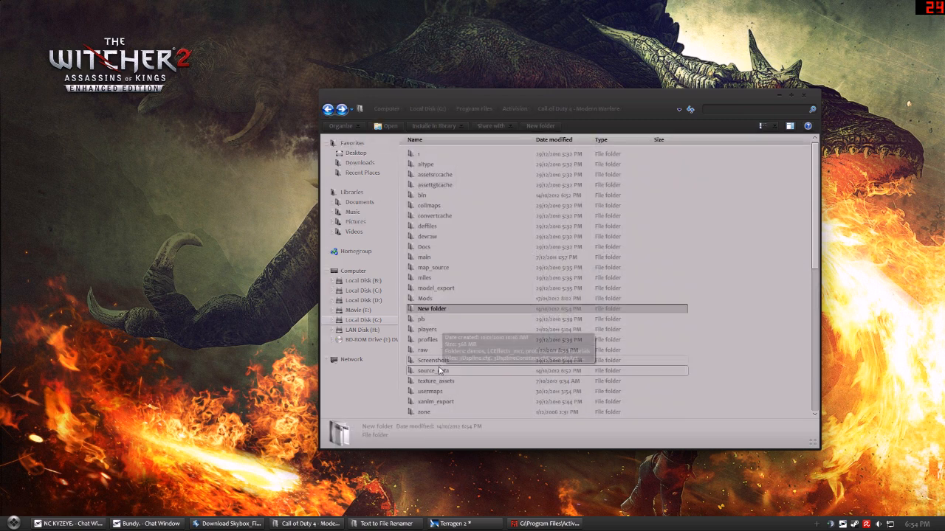
left_click(464, 343)
double_click(441, 298)
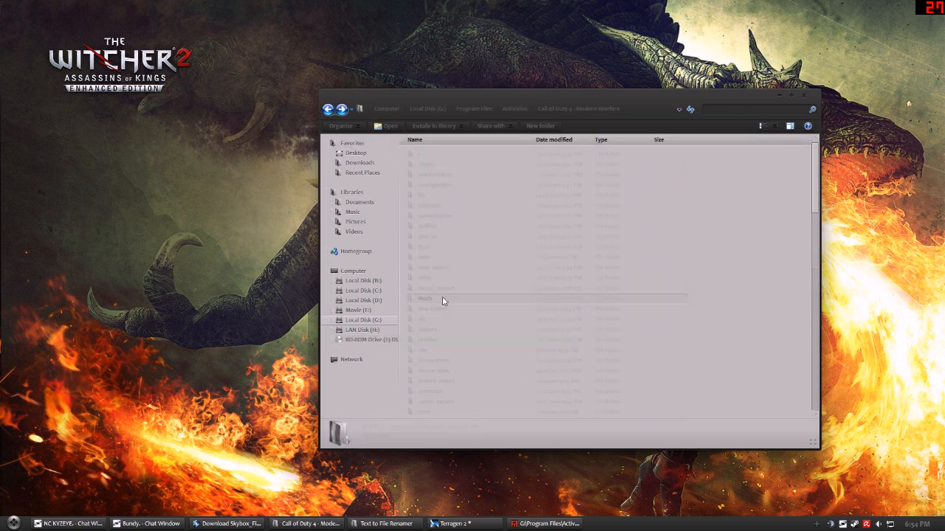
scroll(451, 325, "down", 5)
scroll(452, 325, "down", 3)
scroll(446, 281, "up", 5)
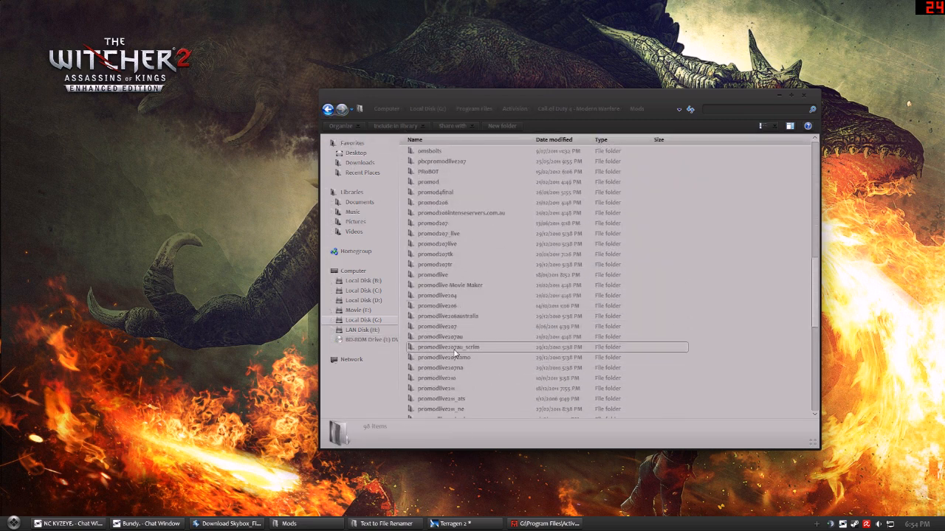
double_click(443, 233)
double_click(448, 155)
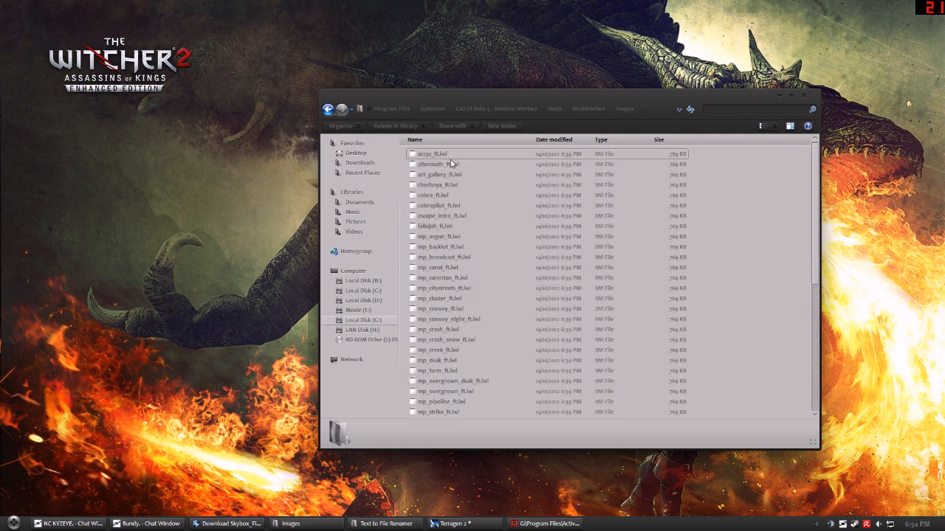
Delete all existing files in the ModWarfare images folder and paste the newly renamed IWI files.
key("ctrl+a")
key("Delete")
key("Return")
key("ctrl+v")
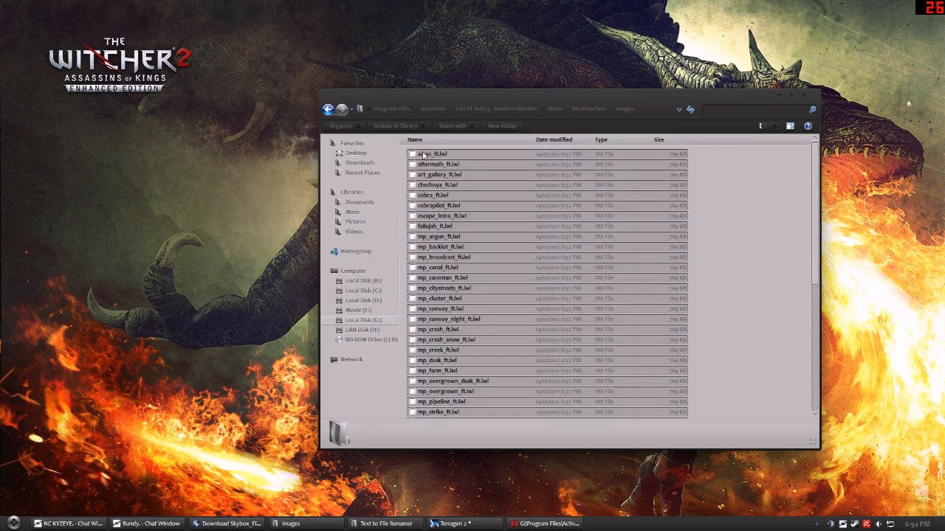
Run makeMod.bat in the ModWarfare folder to pack the sky images, and dismiss the console when it finishes.
left_click(329, 109)
double_click(436, 246)
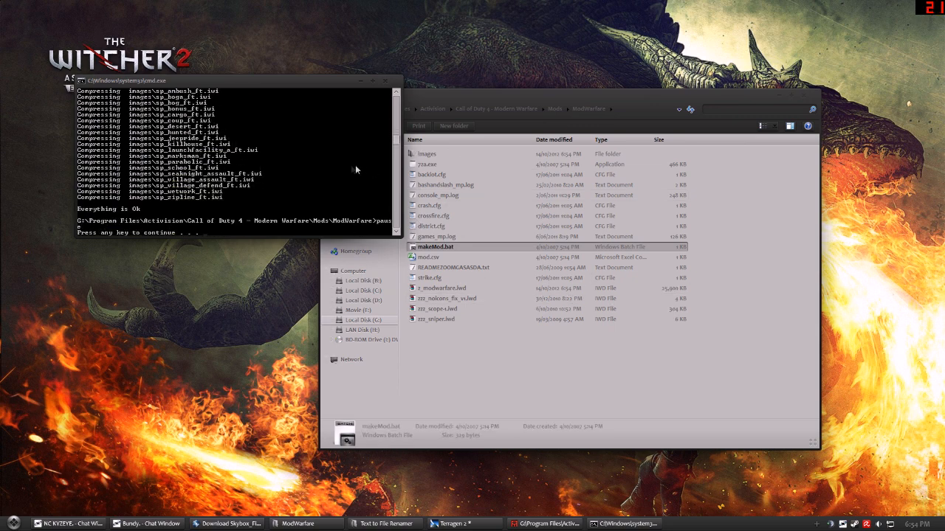
key("Return")
Rename z_modwarfare.iwd as zzz_tutsky.iwd.
left_click(491, 290)
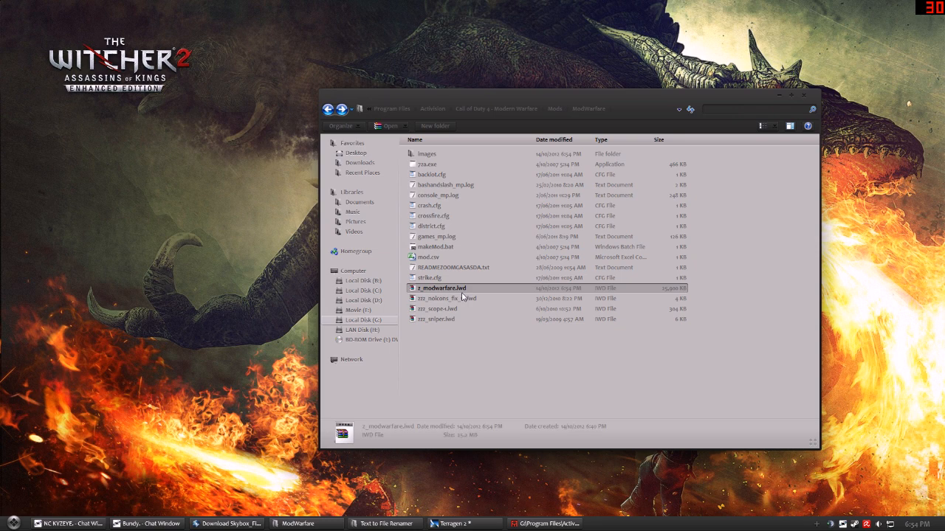
key("F2")
type("zzz_tutsky")
key("Return")
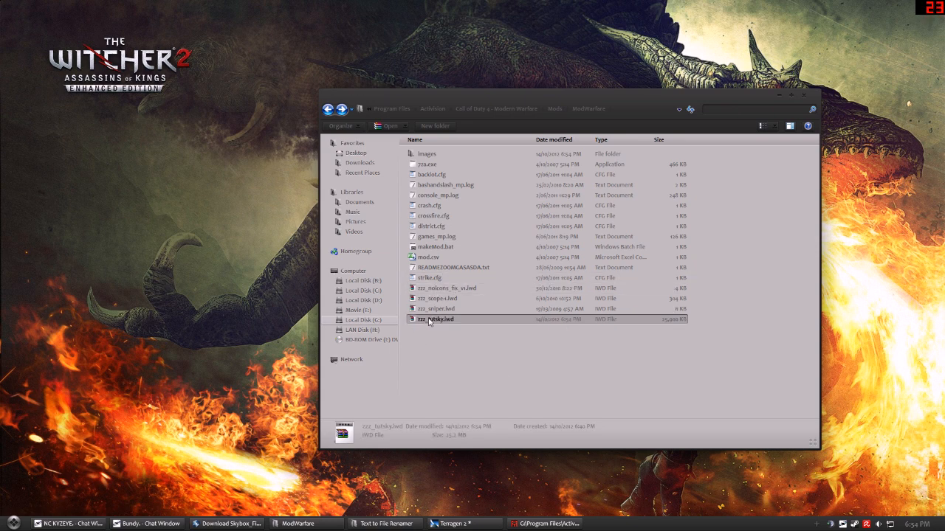
Go back from the ModWarfare folder to the Call of Duty 4 - Modern Warfare folder.
left_click(328, 110)
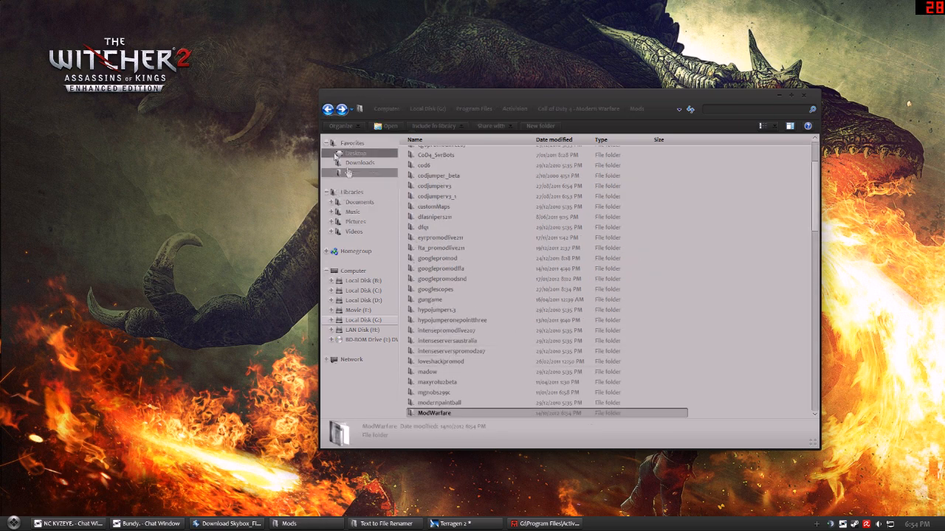
left_click(328, 110)
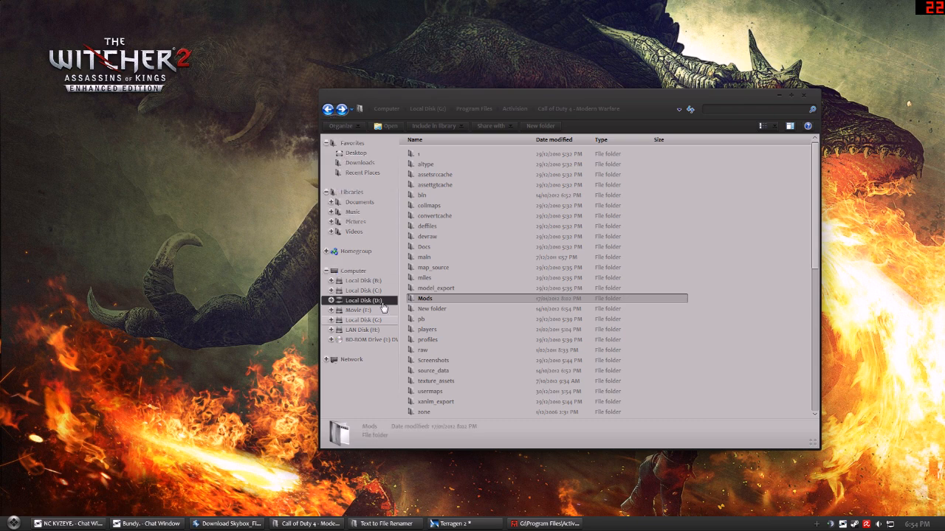